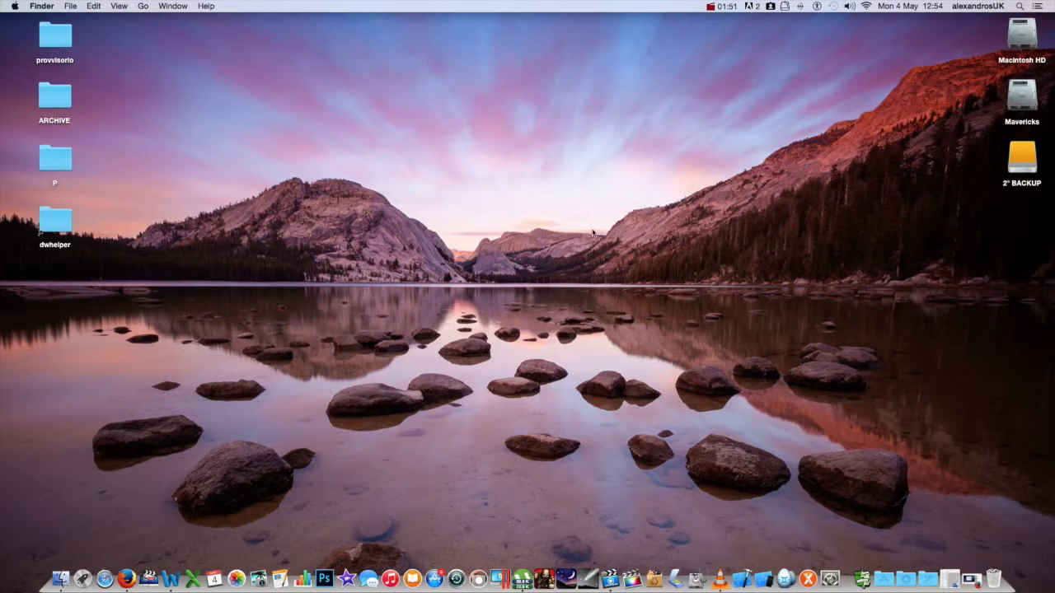
Step: Open Word with a blank document and type 'dgdgd' on the page
{"action": "left_click", "coordinate": [170, 572]}
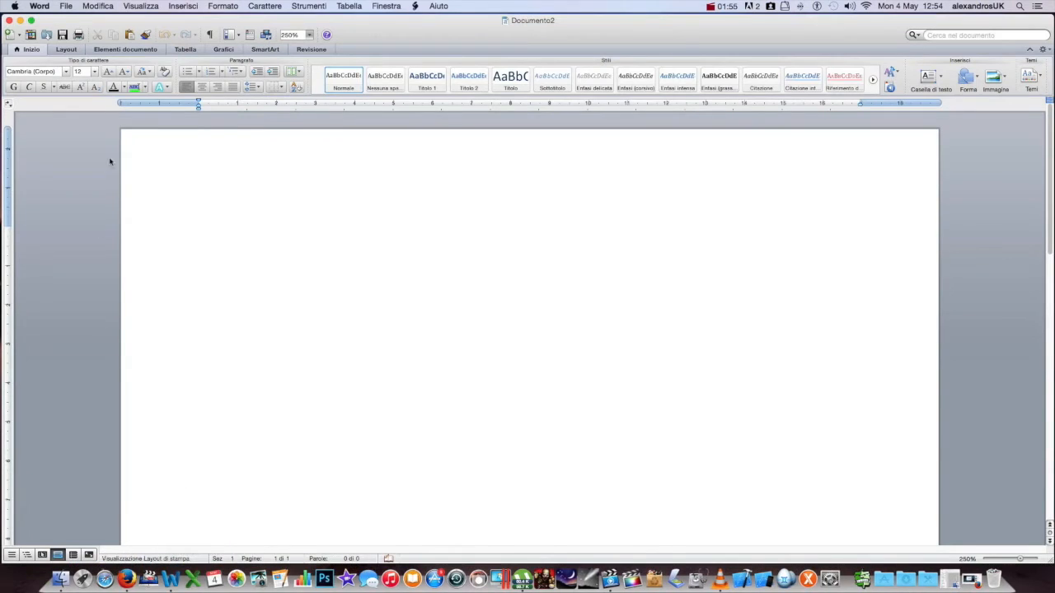
{"action": "left_click", "coordinate": [40, 6]}
{"action": "mouse_move", "coordinate": [66, 6]}
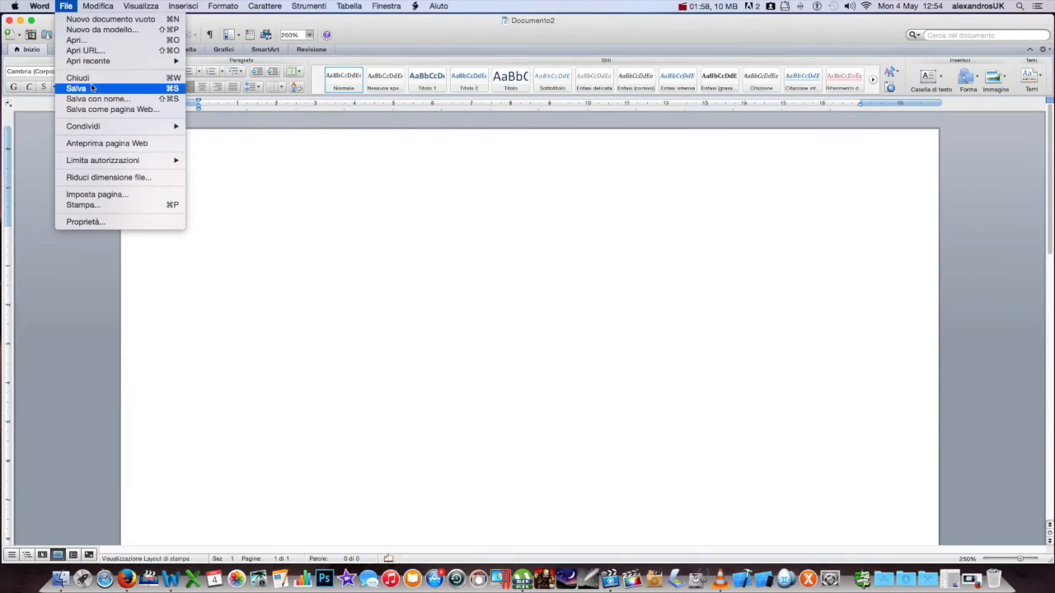
{"action": "left_click", "coordinate": [370, 224]}
{"action": "type", "text": "dgdgd"}
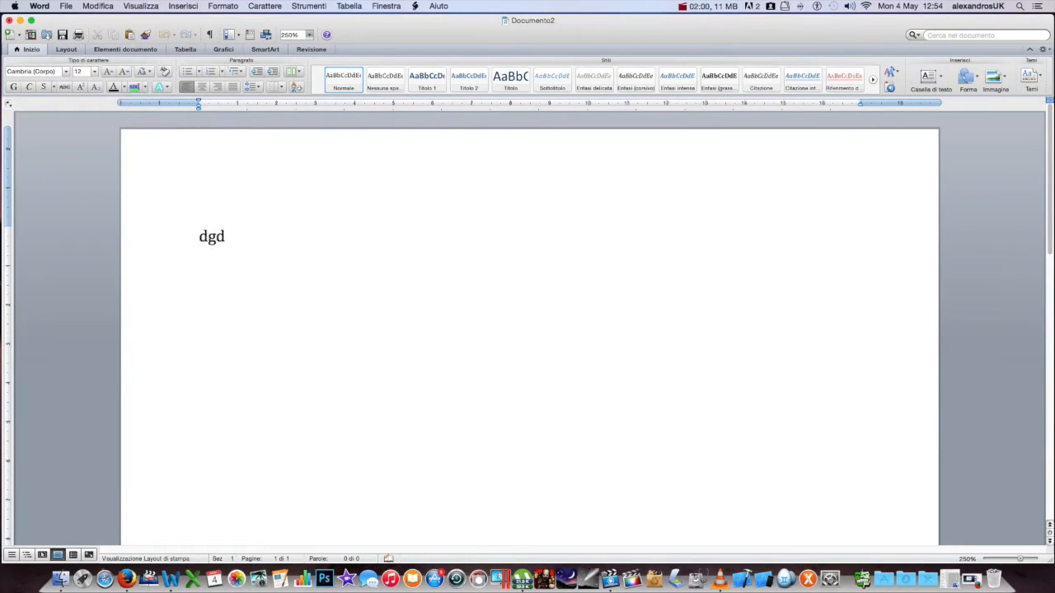
Step: Start saving the document as 'private' and bring up the saving options
{"action": "left_click", "coordinate": [65, 6]}
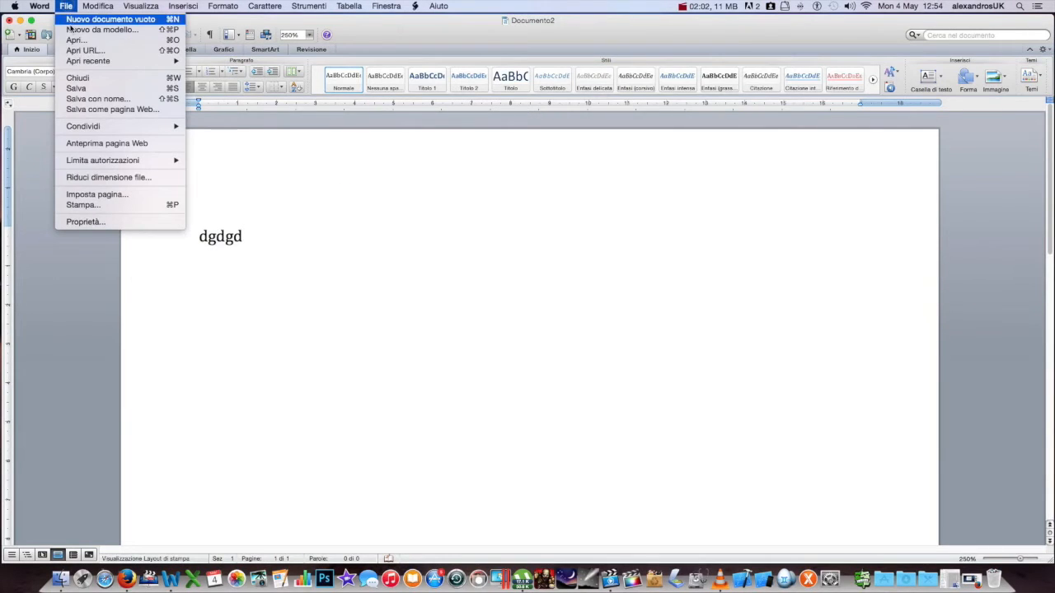
{"action": "left_click", "coordinate": [97, 98]}
{"action": "type", "text": "private"}
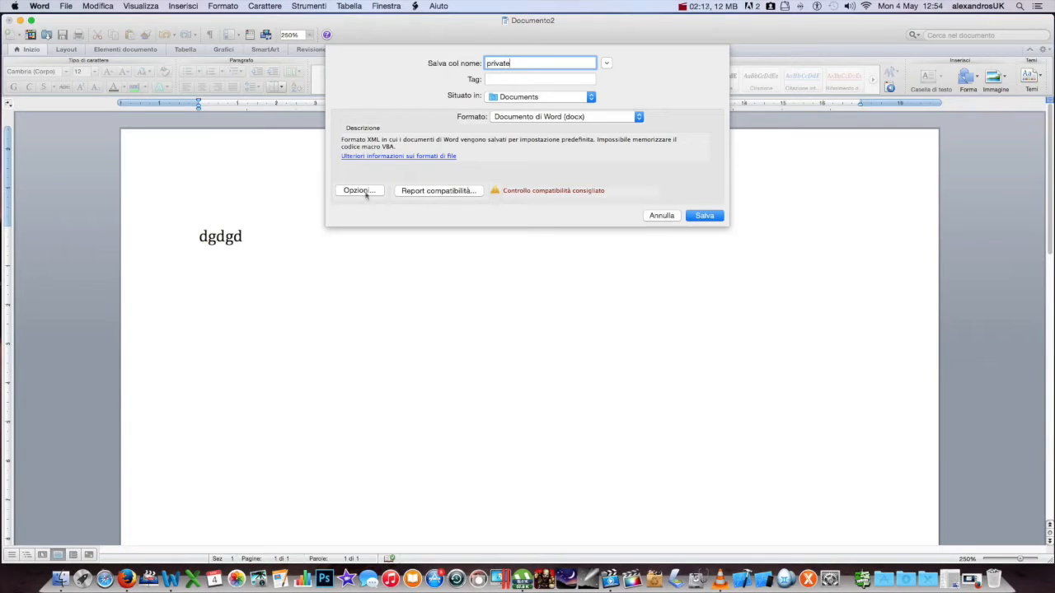
{"action": "left_click", "coordinate": [366, 192]}
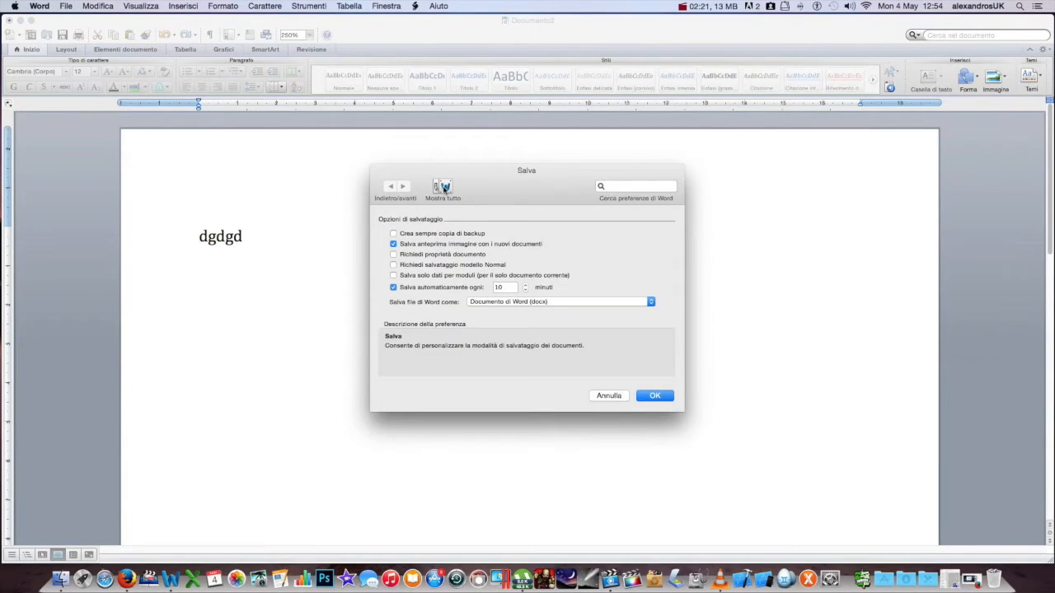
Step: Set an opening password and a modifying password under Security, re-enter both, and save as 'private'
{"action": "left_click", "coordinate": [443, 188]}
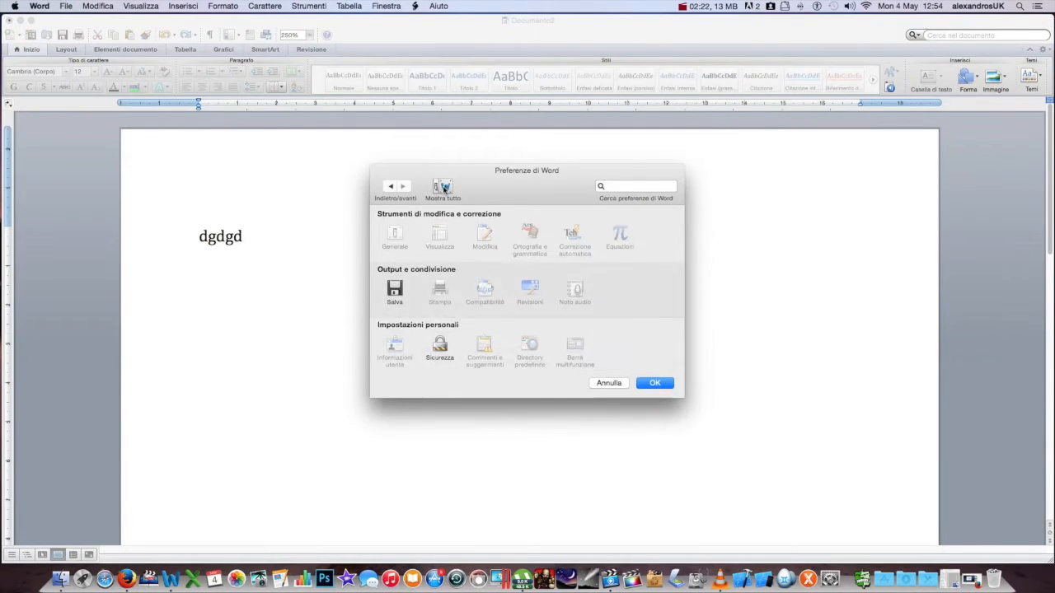
{"action": "left_click", "coordinate": [439, 348]}
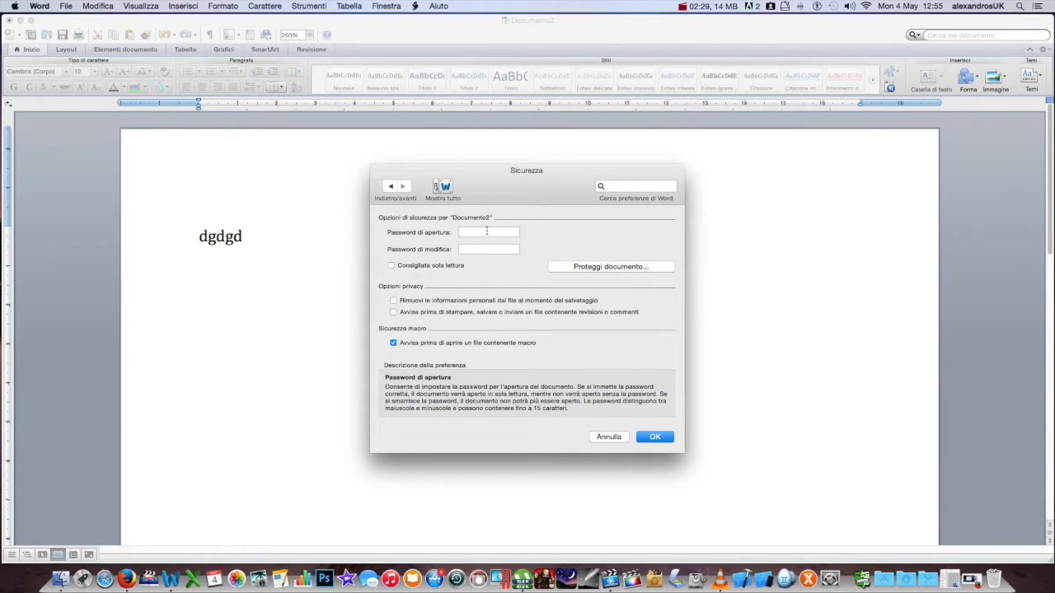
{"action": "left_click", "coordinate": [487, 232]}
{"action": "type", "text": "1234"}
{"action": "left_click", "coordinate": [485, 248]}
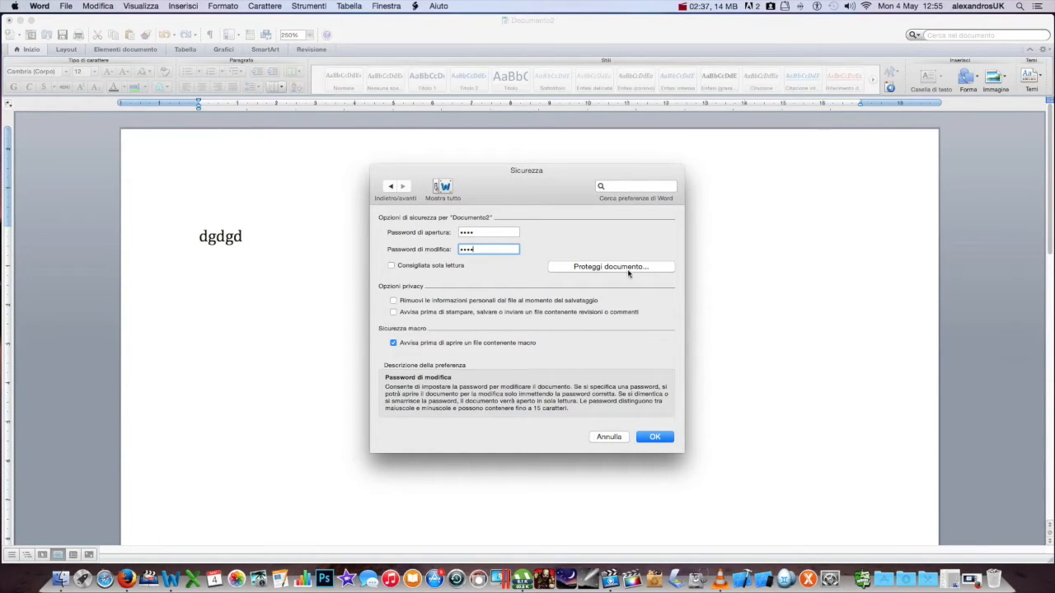
{"action": "left_click", "coordinate": [653, 439]}
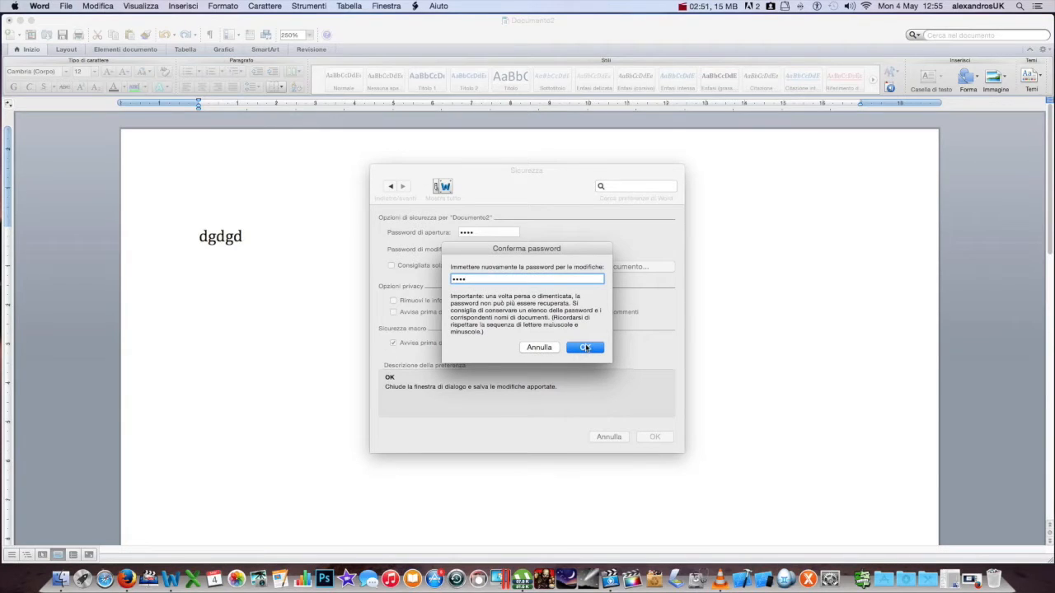
{"action": "left_click", "coordinate": [586, 346]}
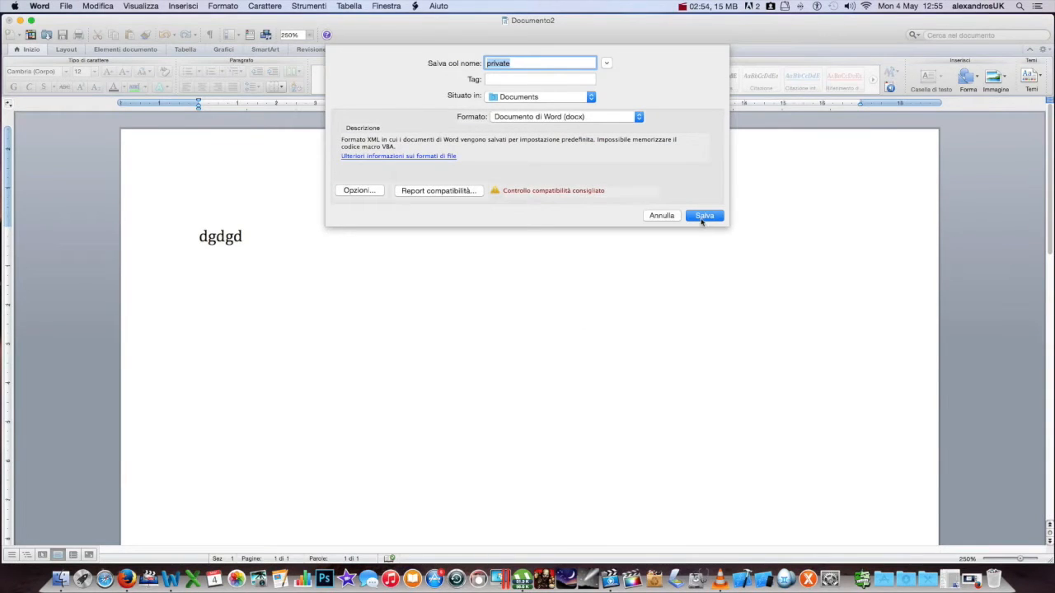
{"action": "left_click", "coordinate": [703, 218]}
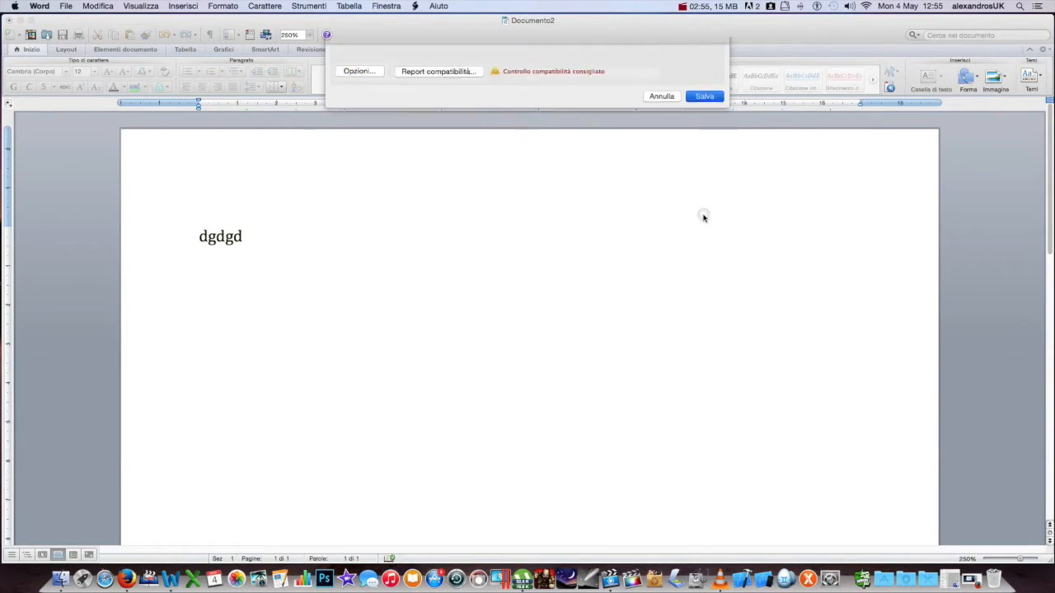
Step: Close the document, move private.docx to the desktop, and reopen it by entering both passwords
{"action": "left_click", "coordinate": [9, 20]}
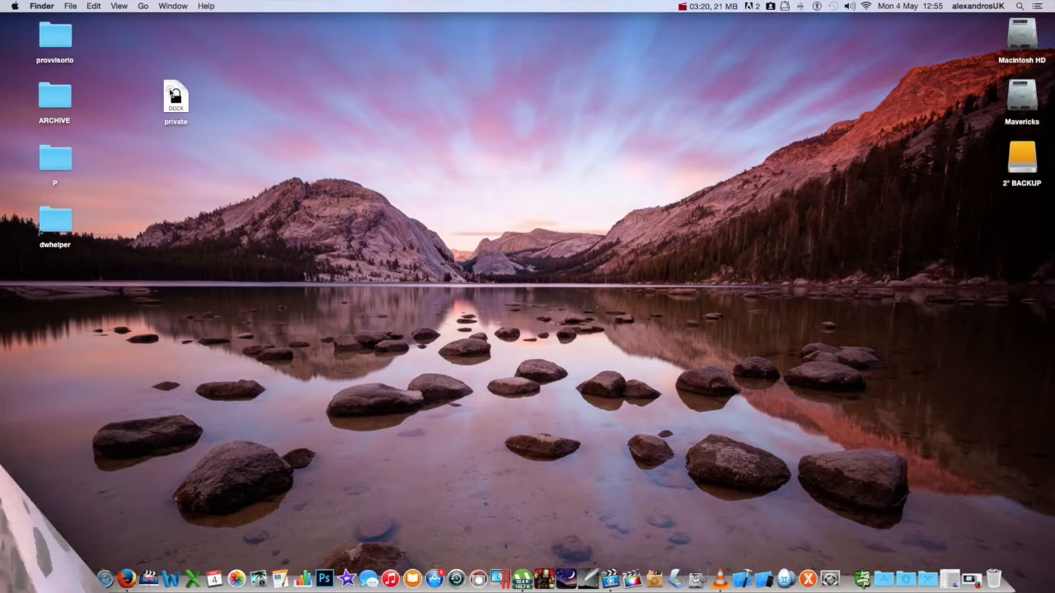
{"action": "left_click_drag", "start_coordinate": [172, 95], "coordinate": [506, 180]}
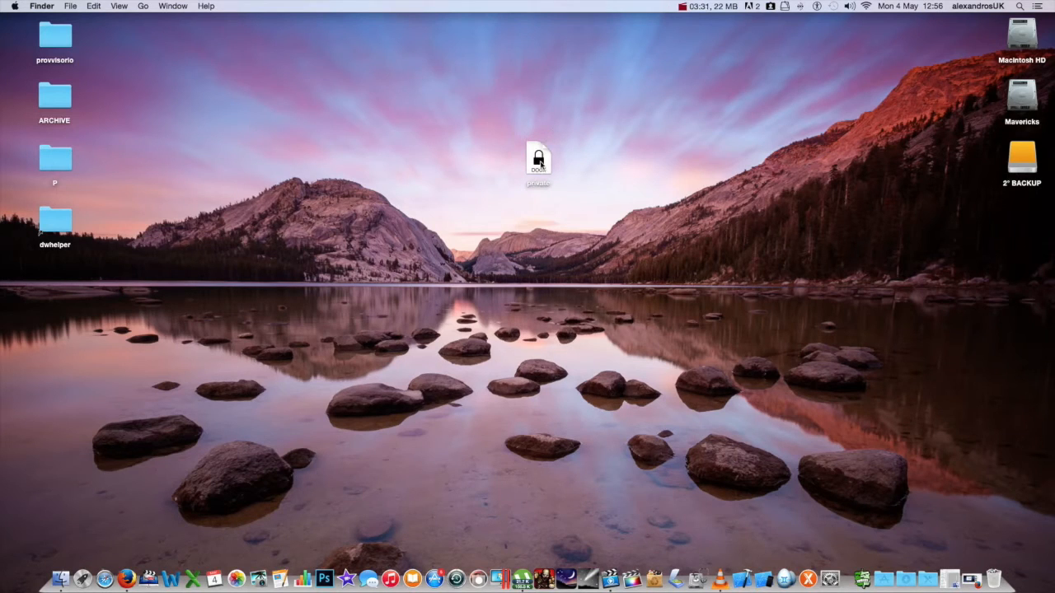
{"action": "double_click", "coordinate": [538, 162]}
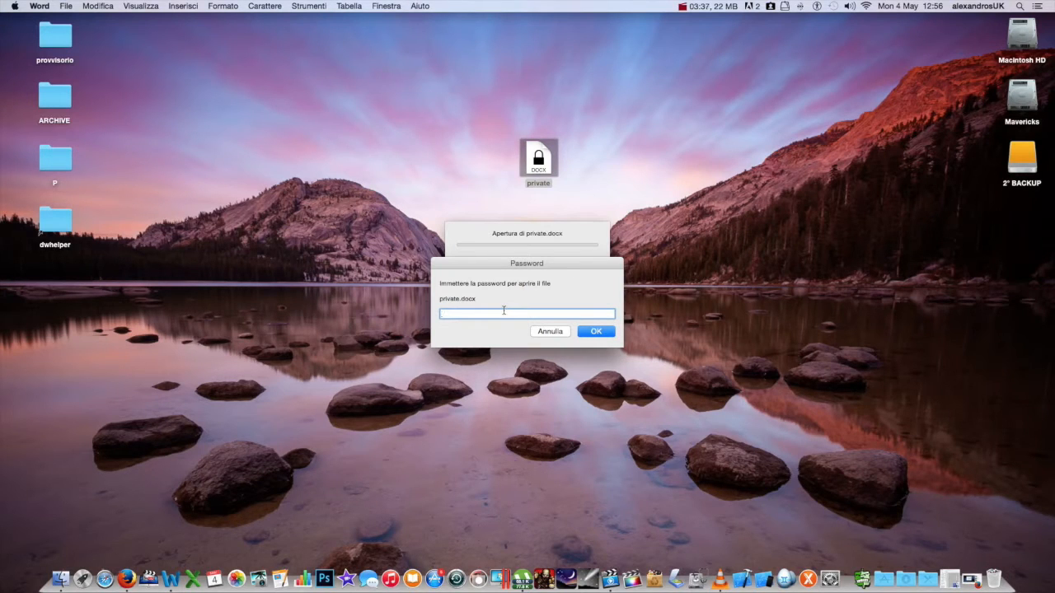
{"action": "type", "text": "1234"}
{"action": "key", "text": "Return"}
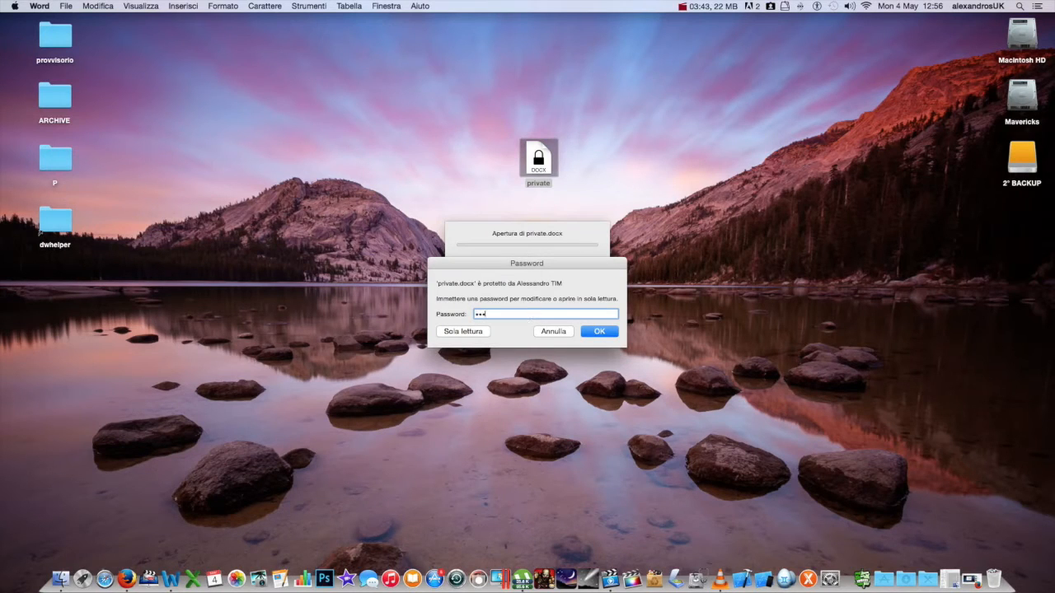
{"action": "key", "text": "Return"}
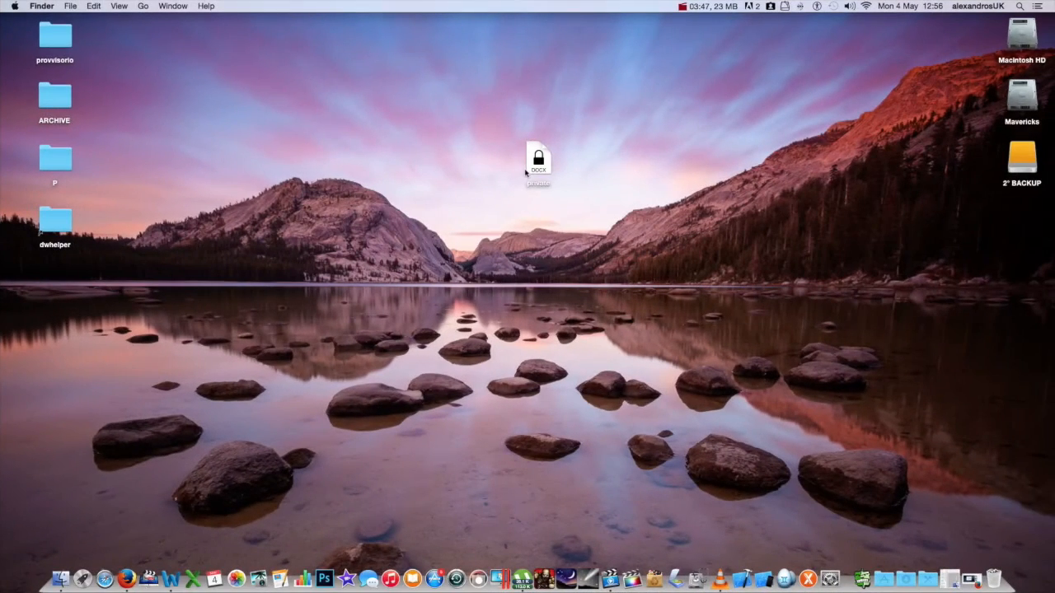
Step: Send the private.docx icon on the desktop to the Trash from its context menu
{"action": "left_click", "coordinate": [530, 165]}
{"action": "right_click", "coordinate": [535, 156]}
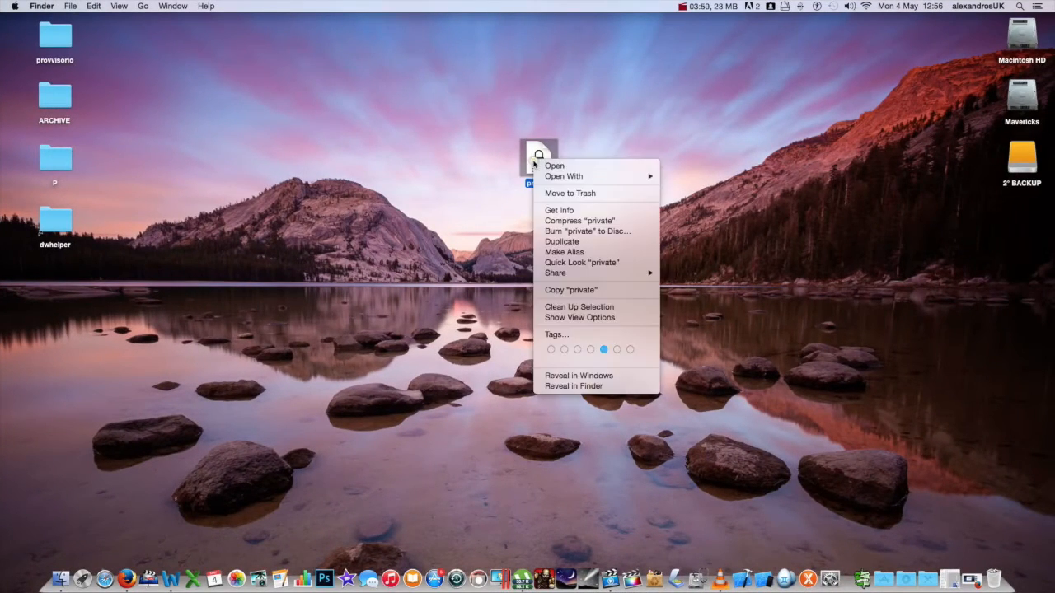
{"action": "left_click", "coordinate": [566, 192]}
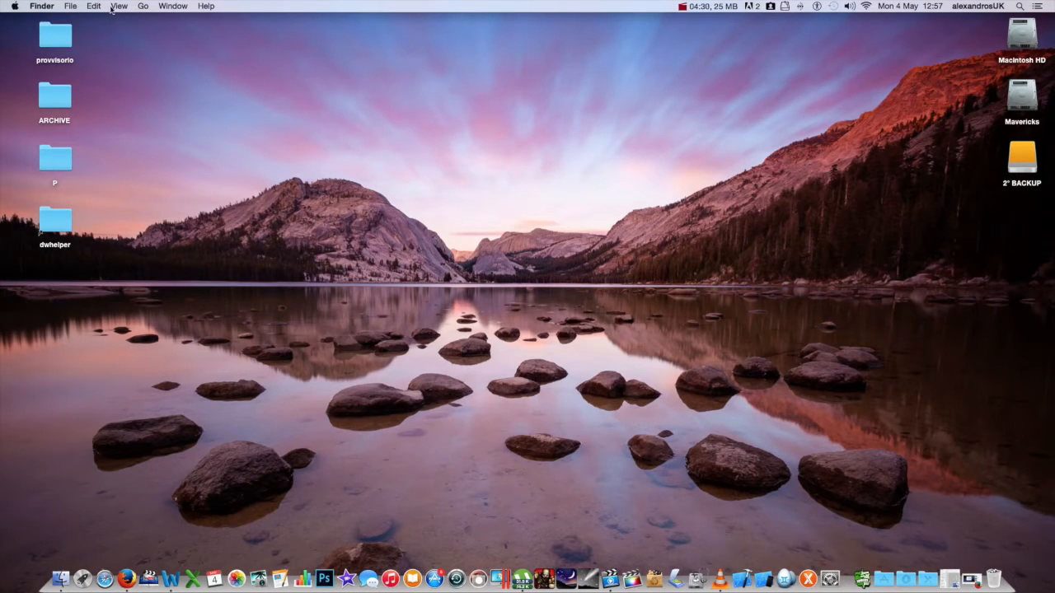
Step: Go to Applications, enlarge its window, and launch Disk Utility from the Utilities folder
{"action": "left_click", "coordinate": [140, 6]}
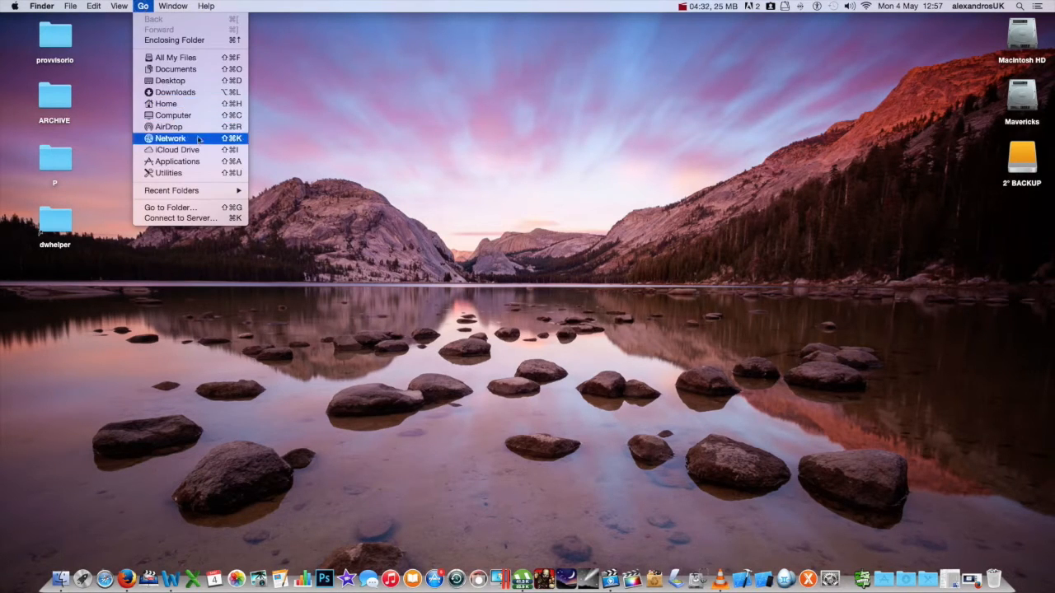
{"action": "left_click", "coordinate": [208, 164]}
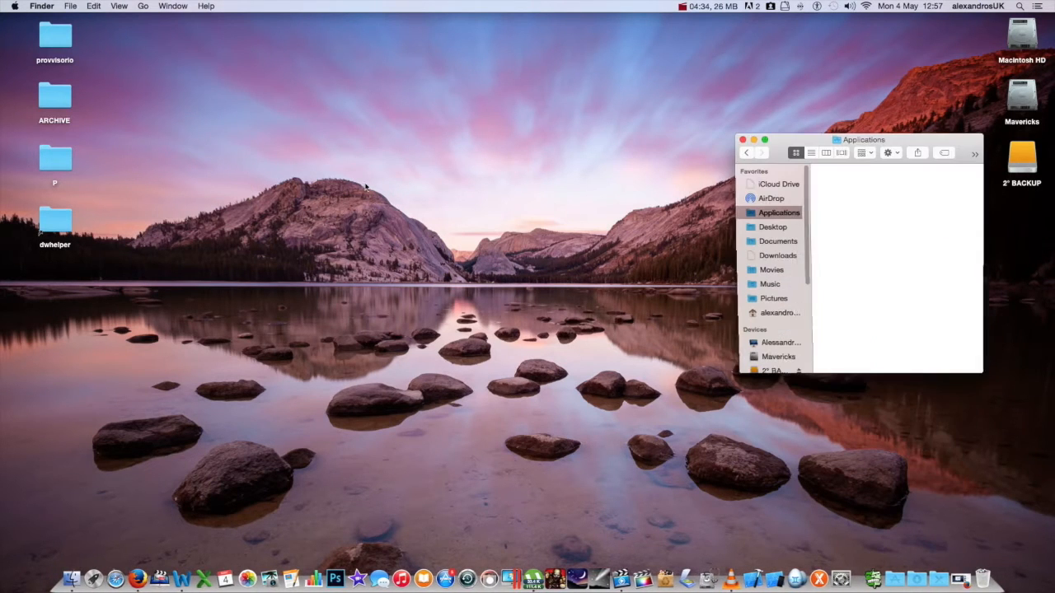
{"action": "left_click_drag", "start_coordinate": [765, 140], "coordinate": [323, 52]}
{"action": "left_click_drag", "start_coordinate": [542, 286], "coordinate": [928, 486]}
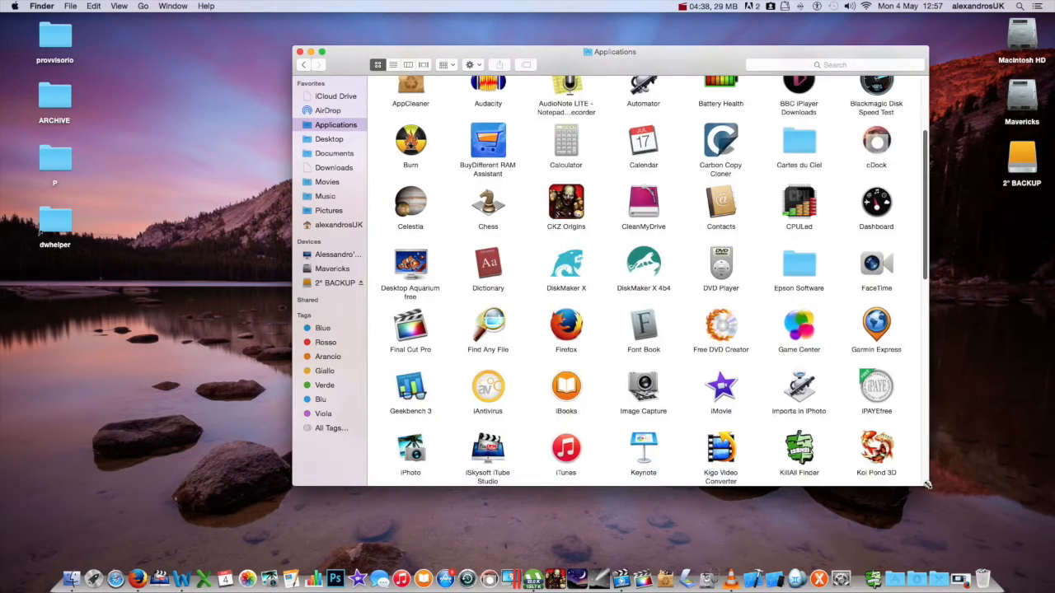
{"action": "double_click", "coordinate": [414, 386]}
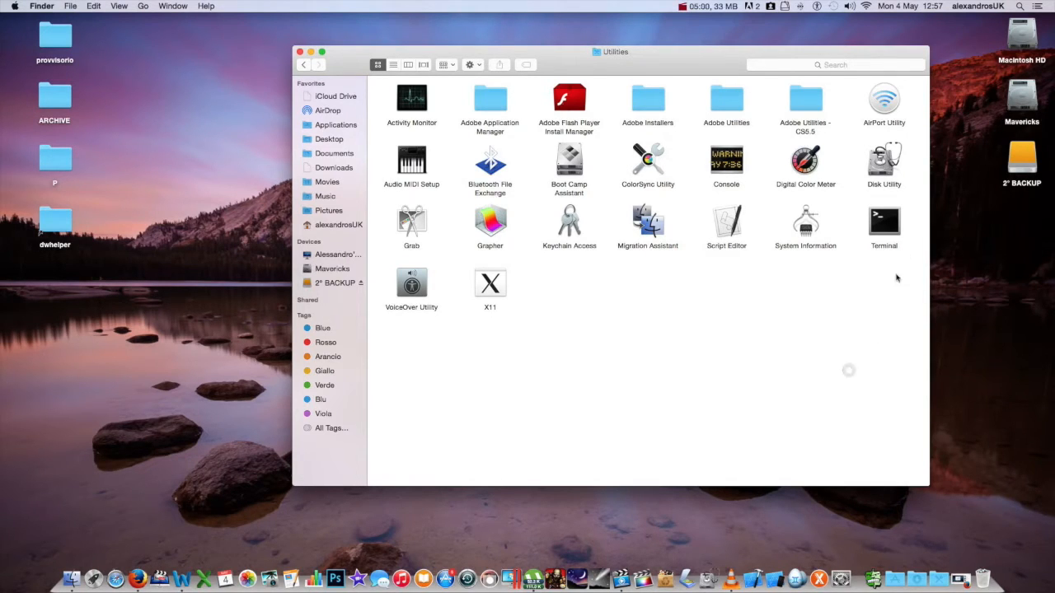
{"action": "double_click", "coordinate": [878, 165]}
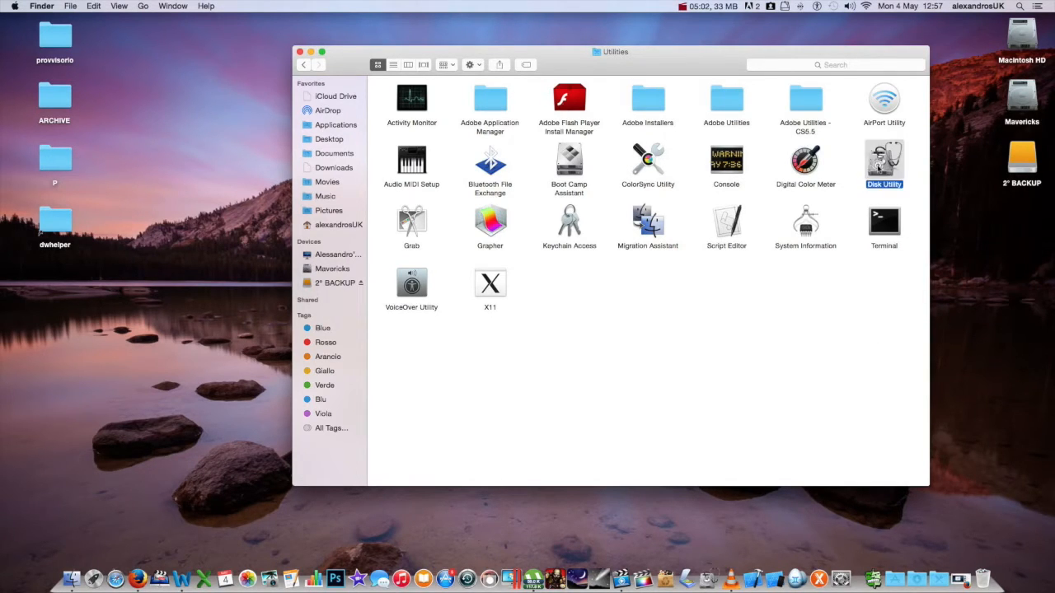
Step: Close the Utilities window, move Disk Utility left, and start a new blank disk image
{"action": "left_click", "coordinate": [299, 51]}
{"action": "left_click_drag", "start_coordinate": [601, 70], "coordinate": [406, 63]}
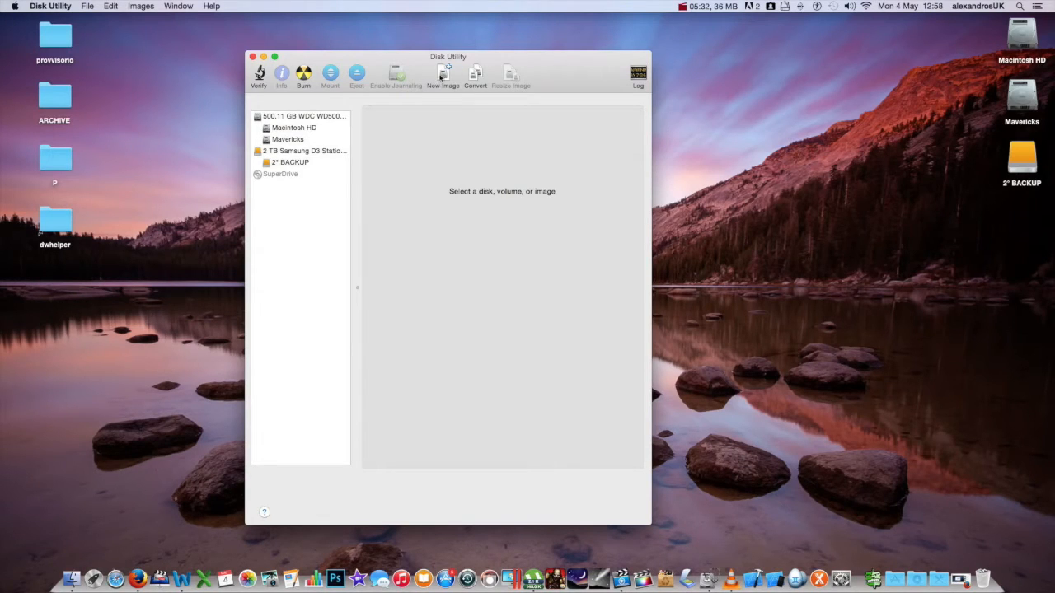
{"action": "left_click", "coordinate": [441, 76]}
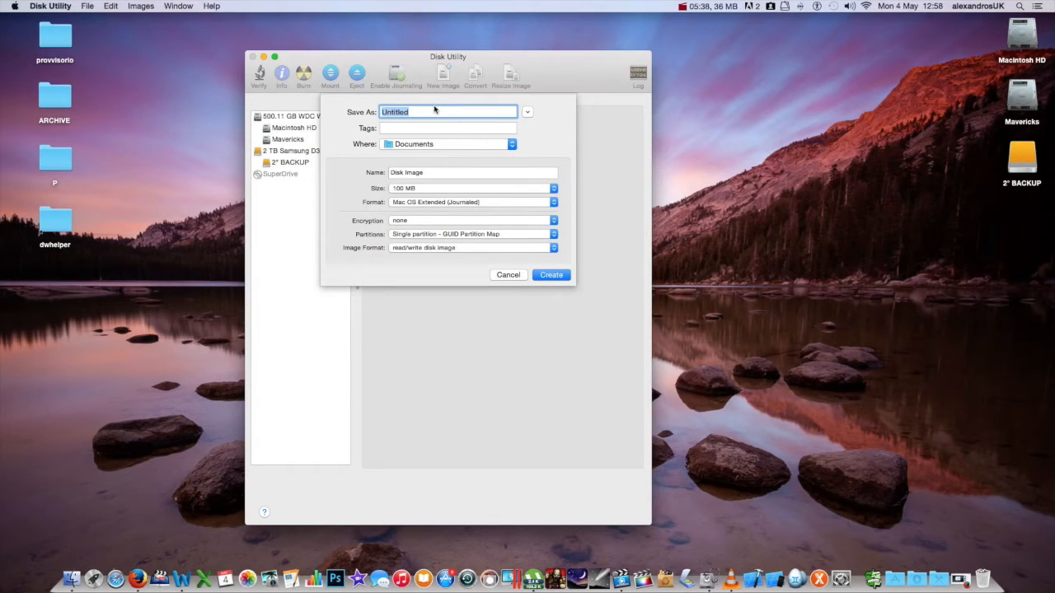
Step: Name the image file 'Private Stuff' and save it to the Desktop
{"action": "type", "text": "Private Stuff"}
{"action": "left_click", "coordinate": [411, 127]}
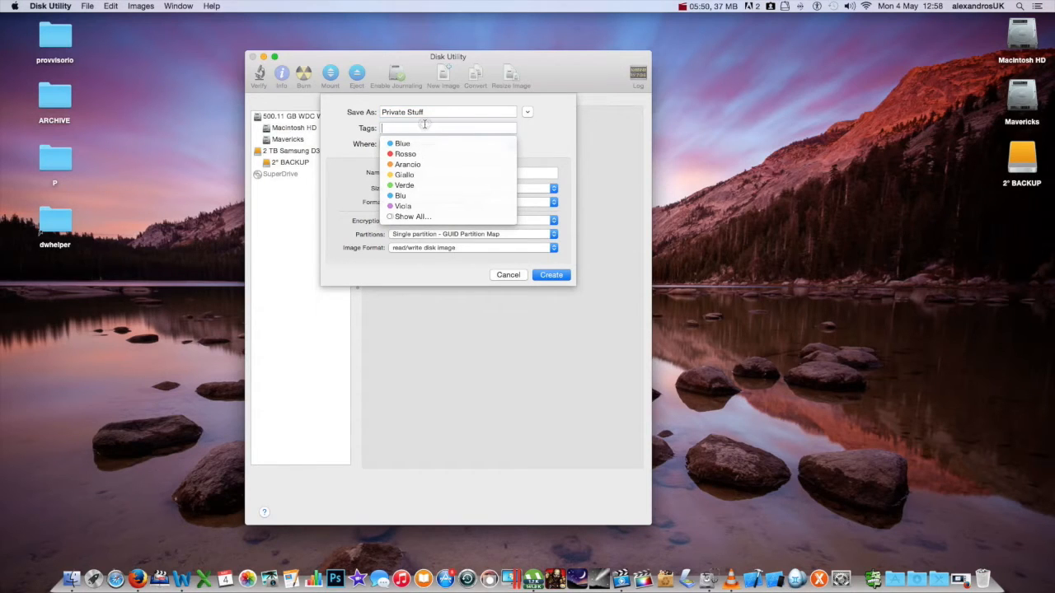
{"action": "left_click", "coordinate": [550, 140]}
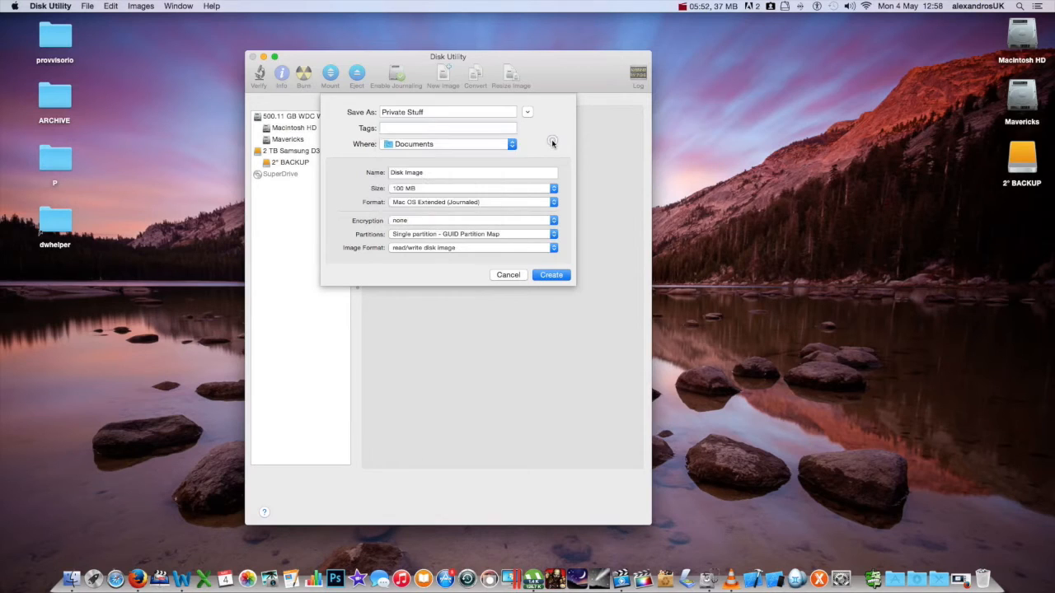
{"action": "left_click", "coordinate": [437, 144]}
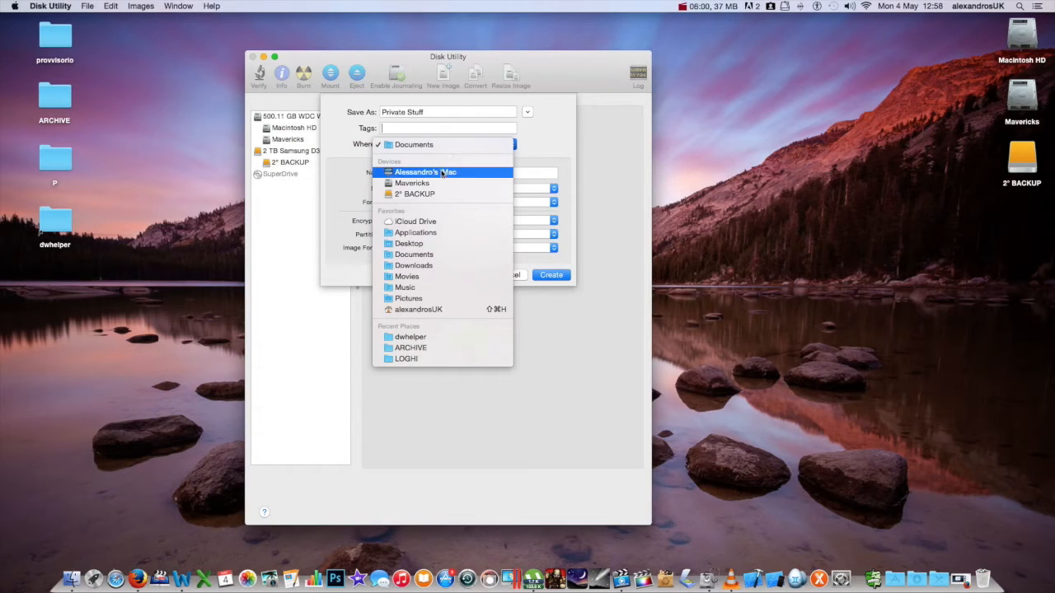
{"action": "left_click", "coordinate": [433, 244]}
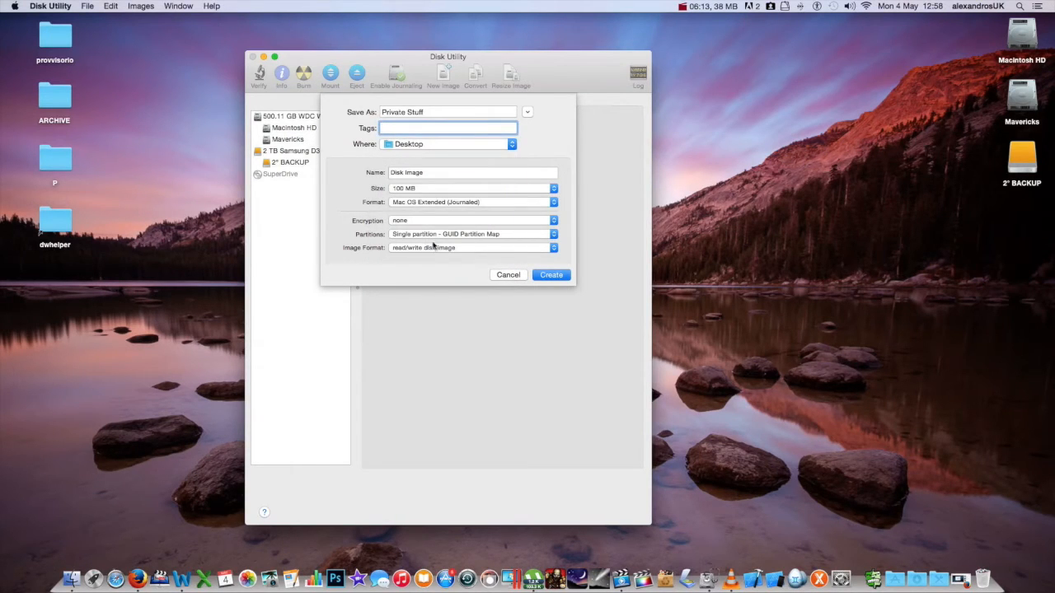
Step: Replace the default volume name 'Disk Image' with 'Private Stuff'
{"action": "triple_click", "coordinate": [410, 174]}
{"action": "key", "text": "BackSpace"}
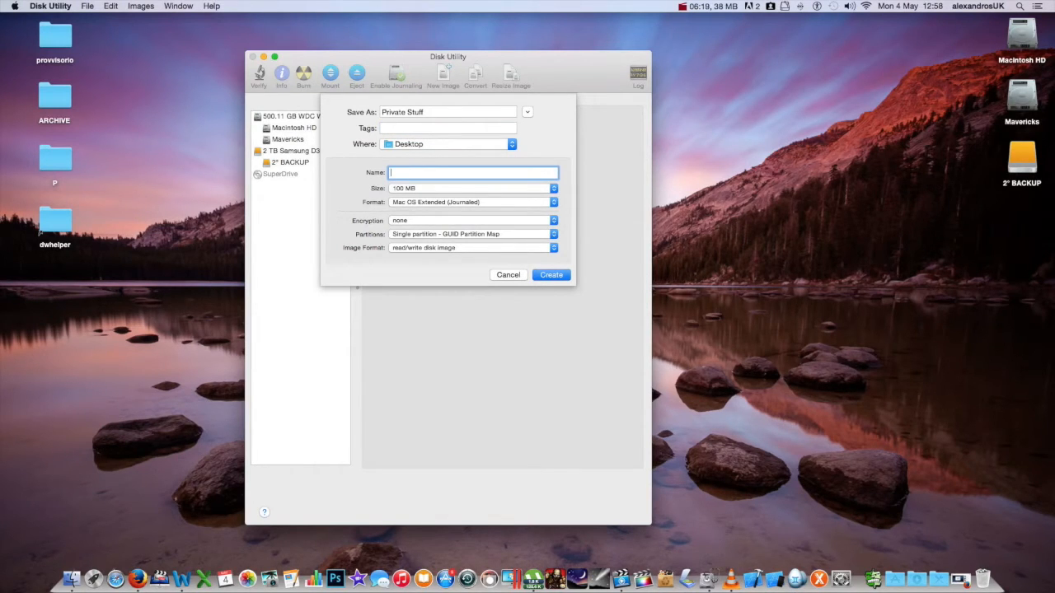
{"action": "type", "text": "Private Stuff"}
Step: Give the new image a custom size of 8 GB
{"action": "left_click", "coordinate": [423, 190]}
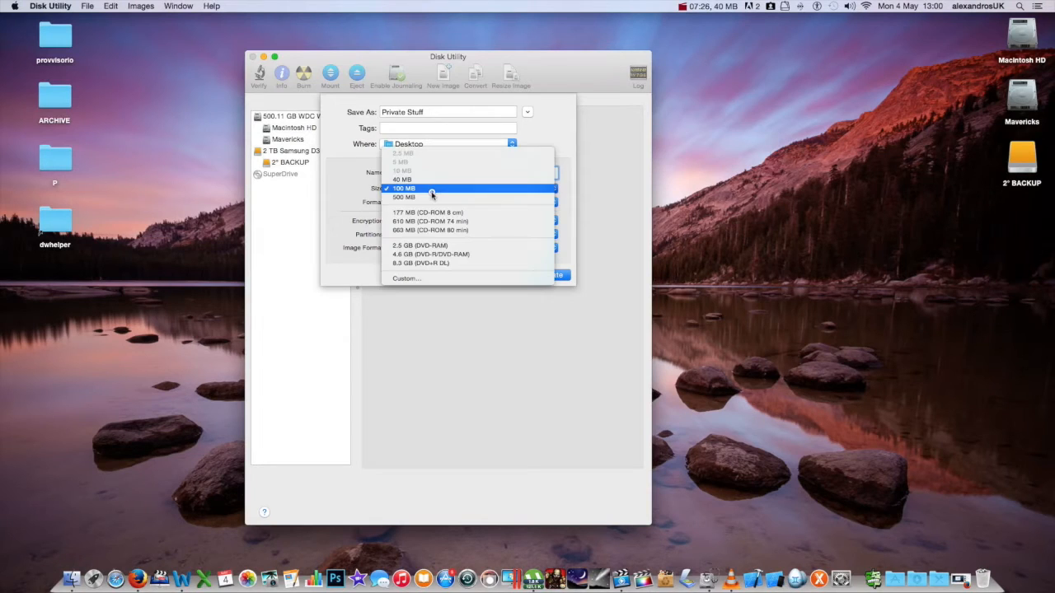
{"action": "left_click", "coordinate": [441, 280]}
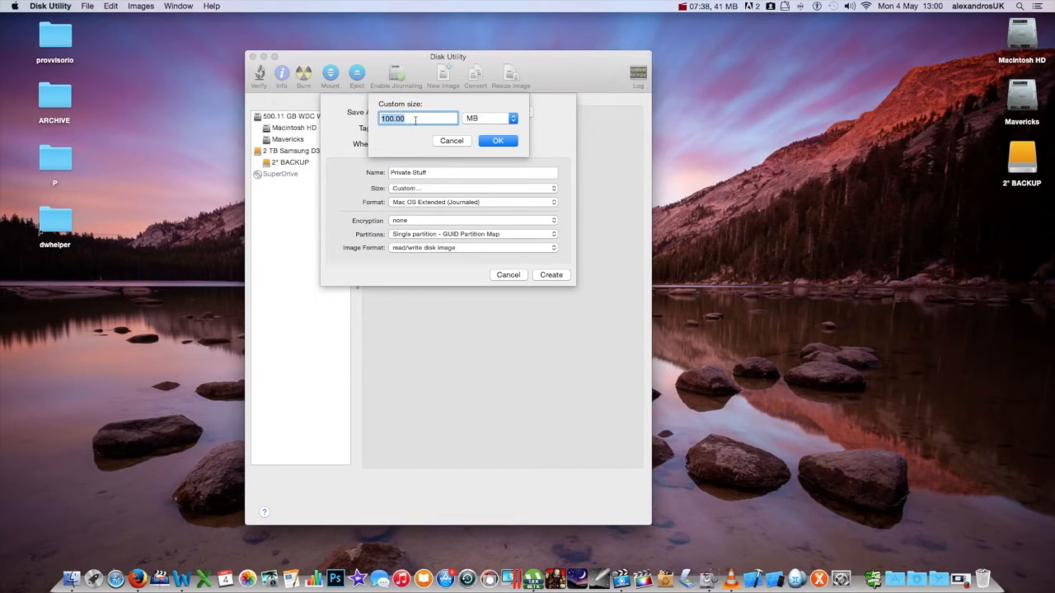
{"action": "left_click", "coordinate": [511, 120]}
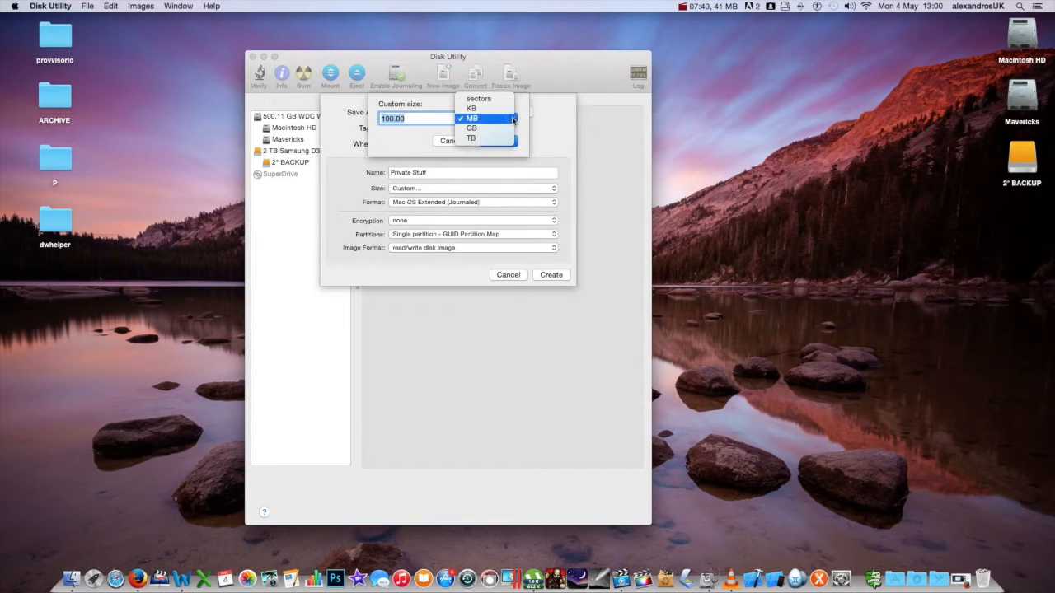
{"action": "left_click", "coordinate": [490, 129]}
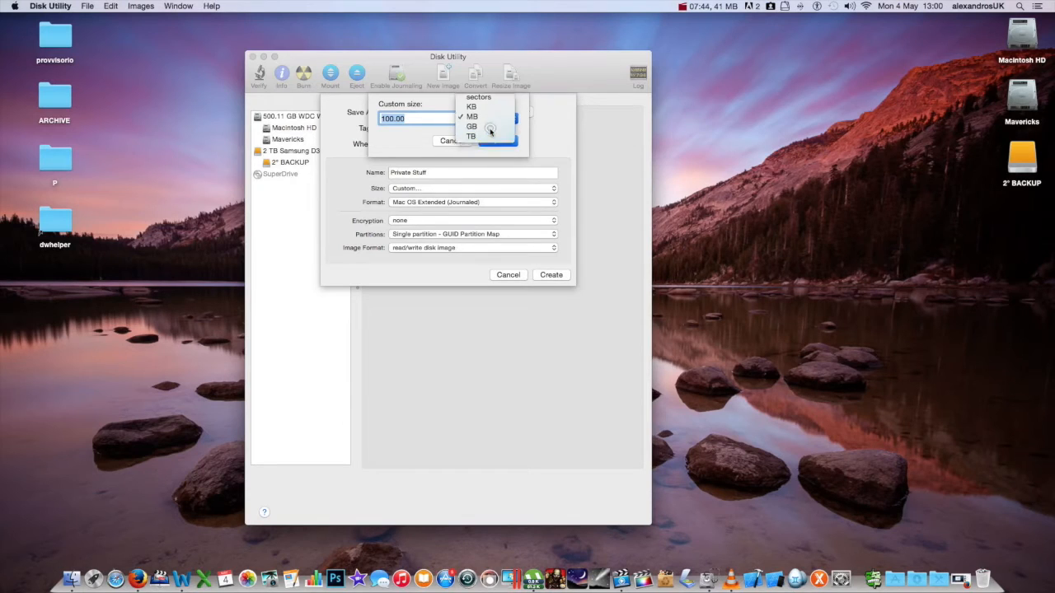
{"action": "type", "text": "8"}
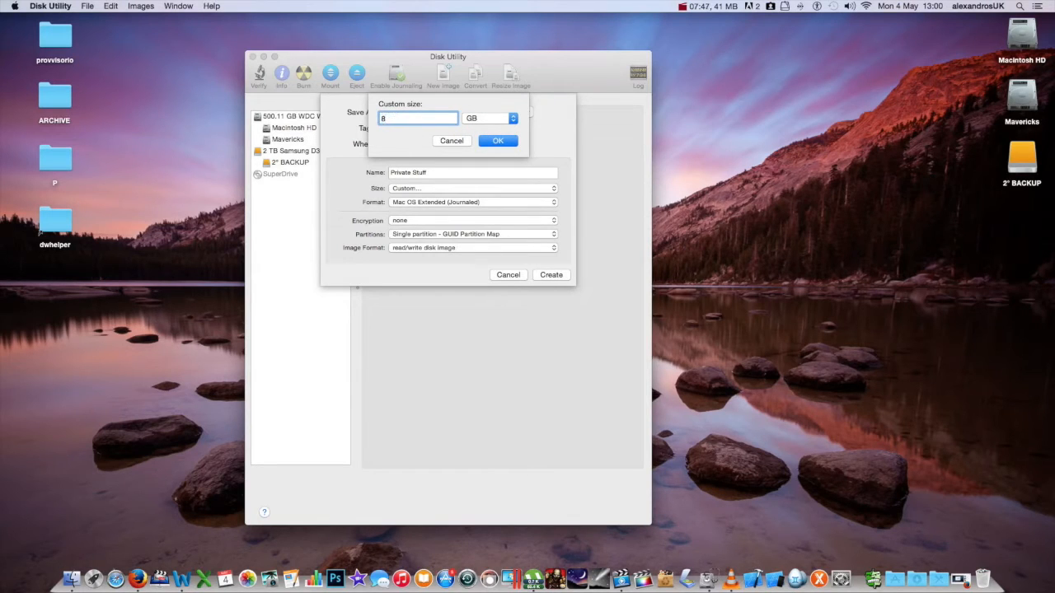
{"action": "left_click", "coordinate": [506, 141]}
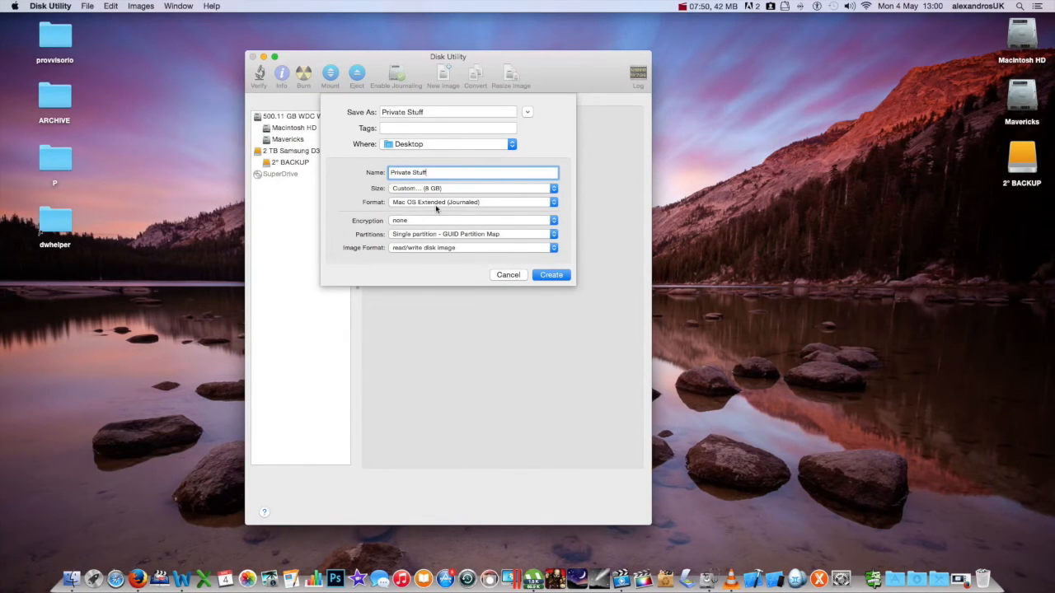
{"action": "left_click", "coordinate": [449, 203]}
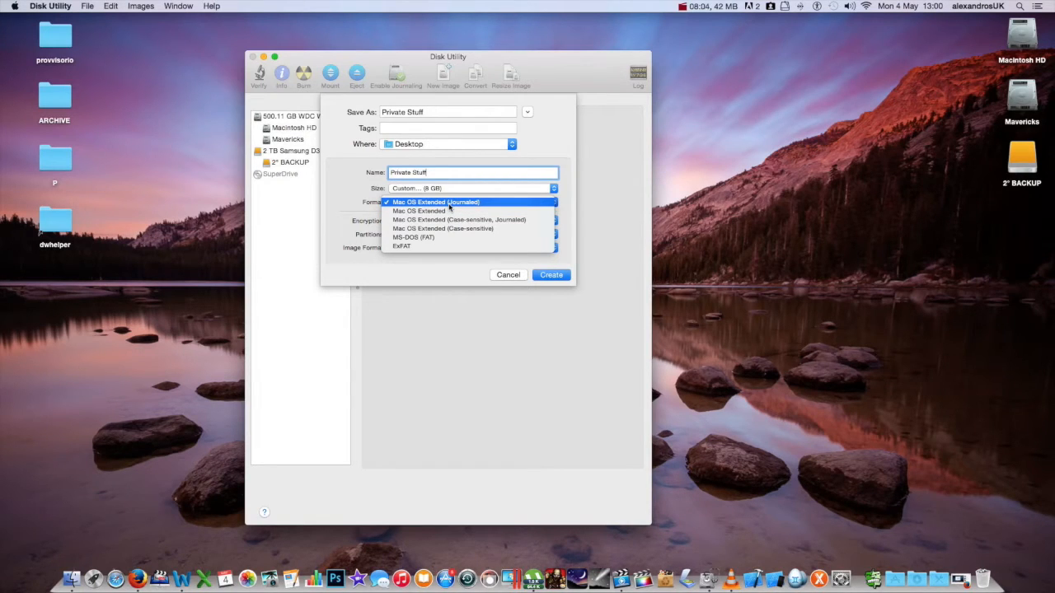
Step: Keep the Mac OS Extended (Journaled) format and bring up the encryption choices
{"action": "left_click", "coordinate": [449, 204]}
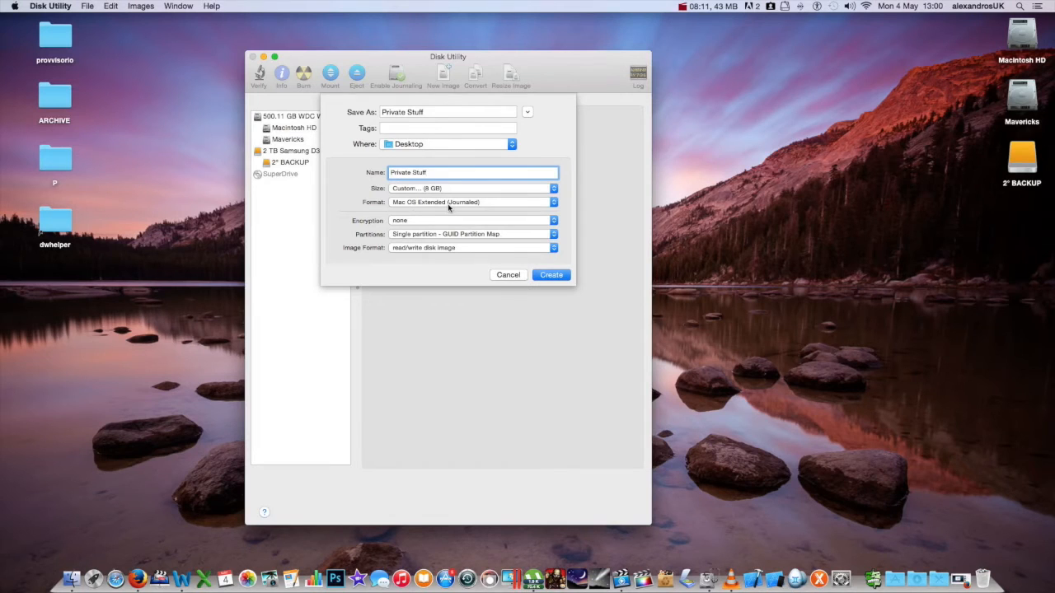
{"action": "left_click", "coordinate": [460, 221]}
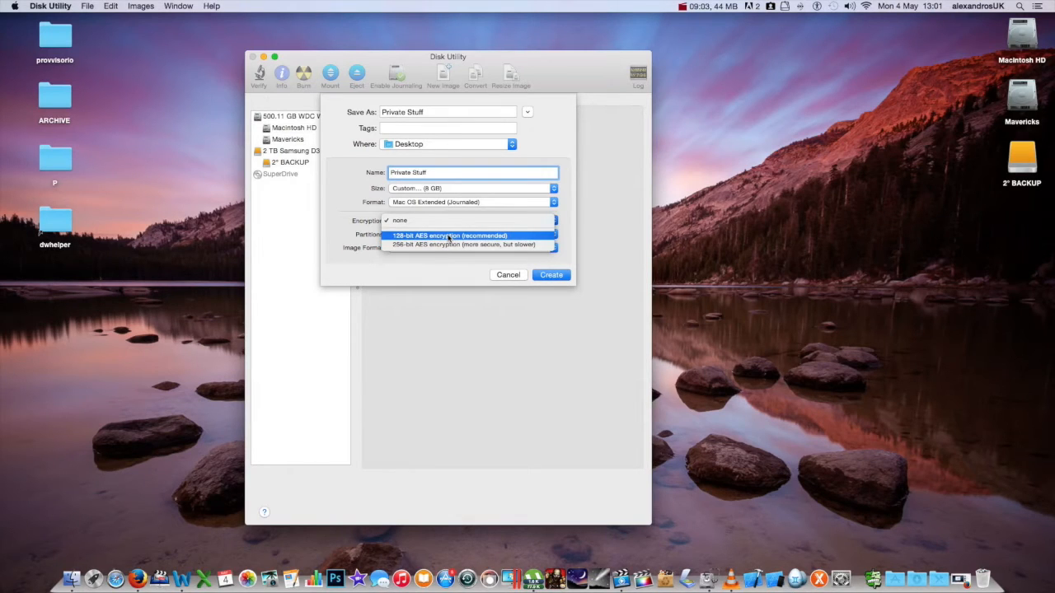
Step: Choose 128-bit AES encryption, keeping the single-partition GUID map and read/write image format
{"action": "left_click", "coordinate": [449, 237]}
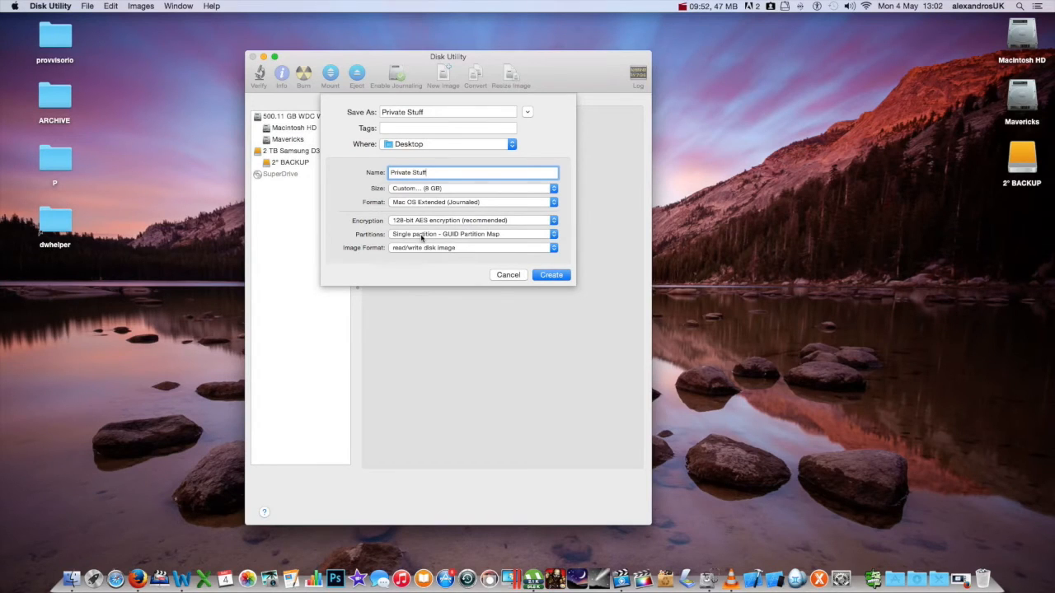
{"action": "left_click", "coordinate": [419, 238]}
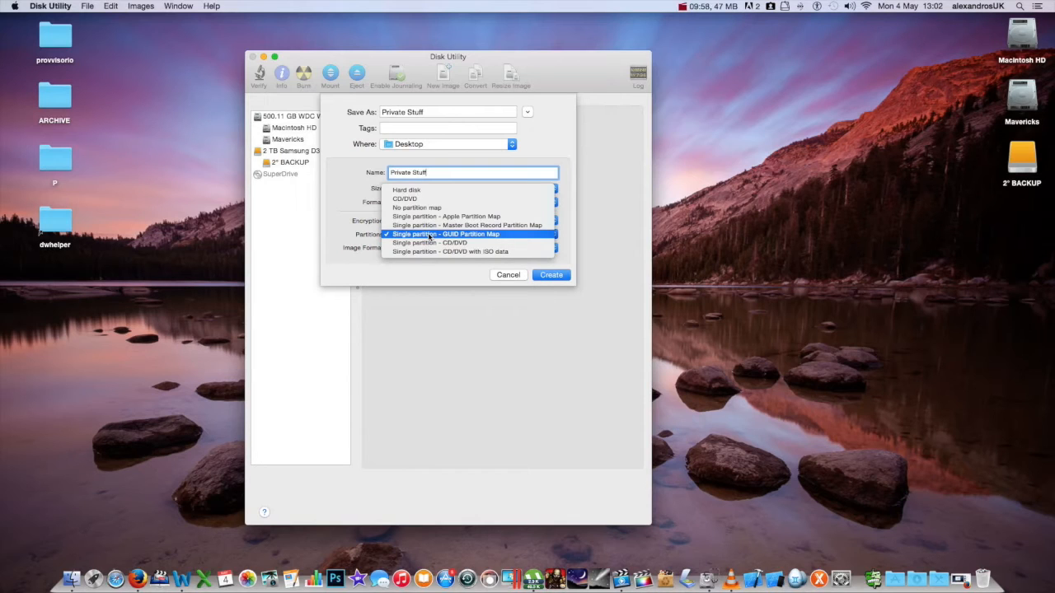
{"action": "left_click", "coordinate": [429, 238]}
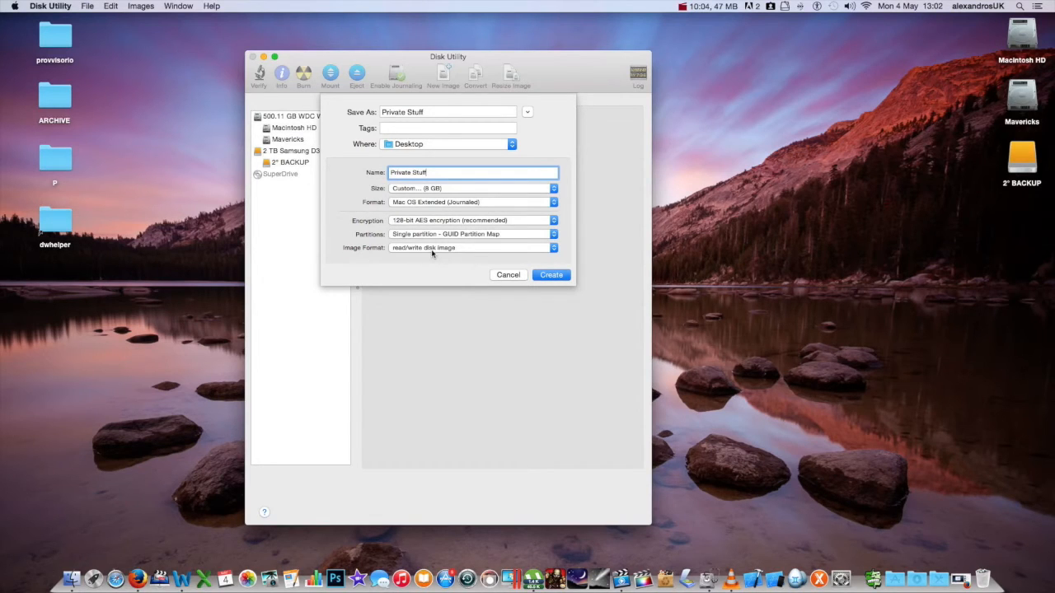
{"action": "left_click", "coordinate": [430, 252]}
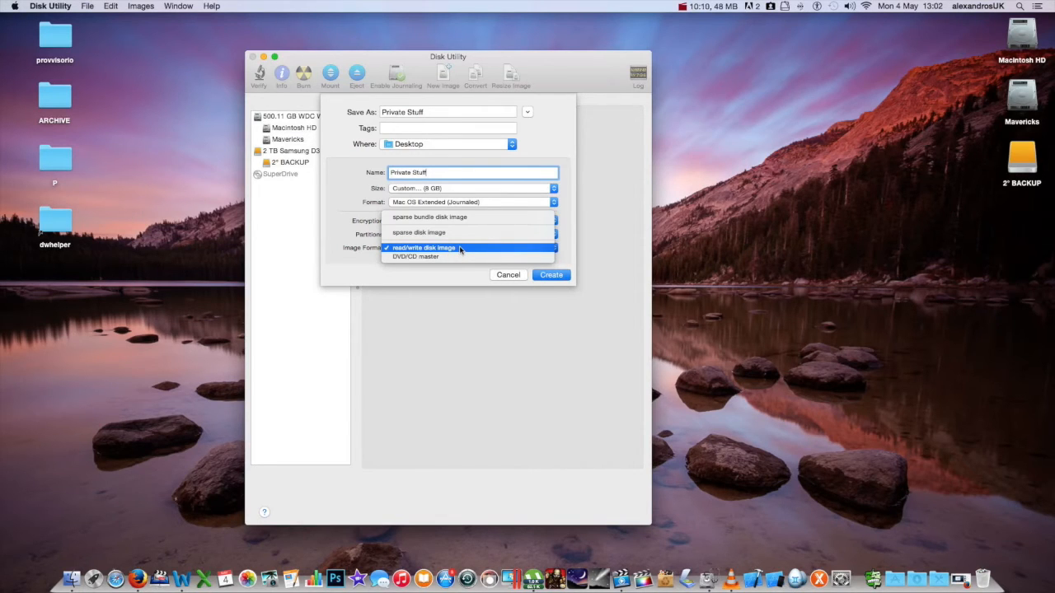
{"action": "left_click", "coordinate": [460, 248]}
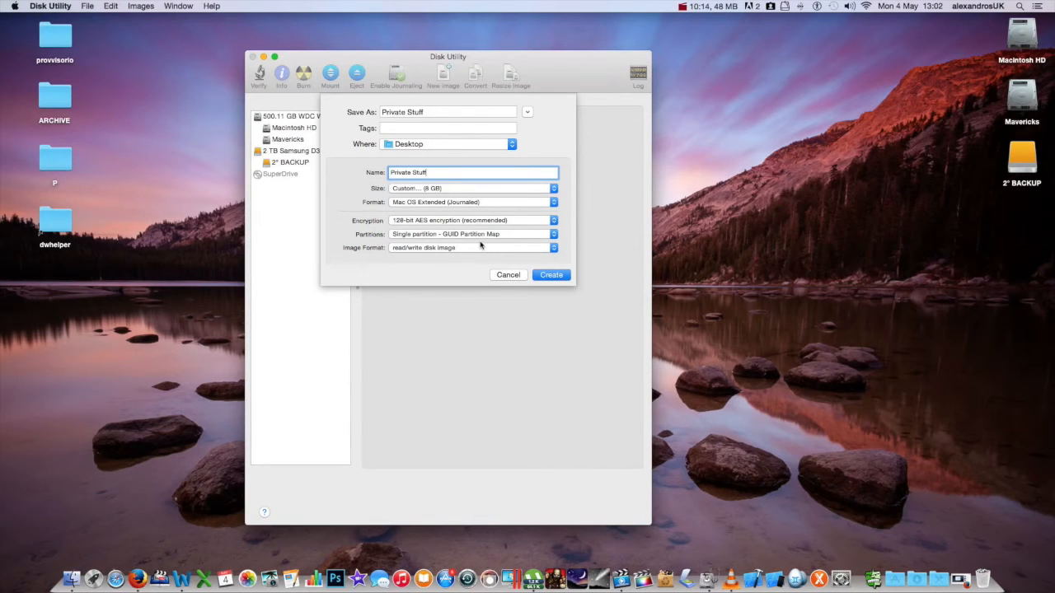
Step: Create the Private Stuff image and turn off Remember password in my keychain
{"action": "left_click", "coordinate": [551, 275]}
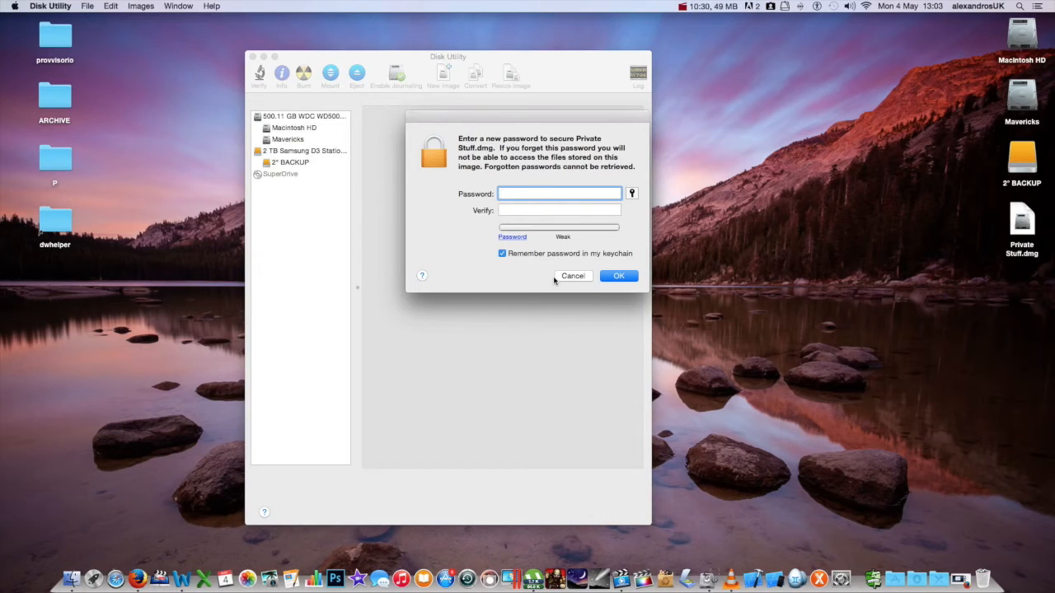
{"action": "left_click", "coordinate": [502, 255]}
{"action": "left_click", "coordinate": [502, 255]}
{"action": "left_click", "coordinate": [503, 254]}
Step: Try typing a password, clear it, and bring up the Password Assistant
{"action": "type", "text": "••"}
{"action": "type", "text": "••"}
{"action": "key", "text": "BackSpace"}
{"action": "key", "text": "BackSpace"}
{"action": "key", "text": "BackSpace"}
{"action": "type", "text": "••••••••••••"}
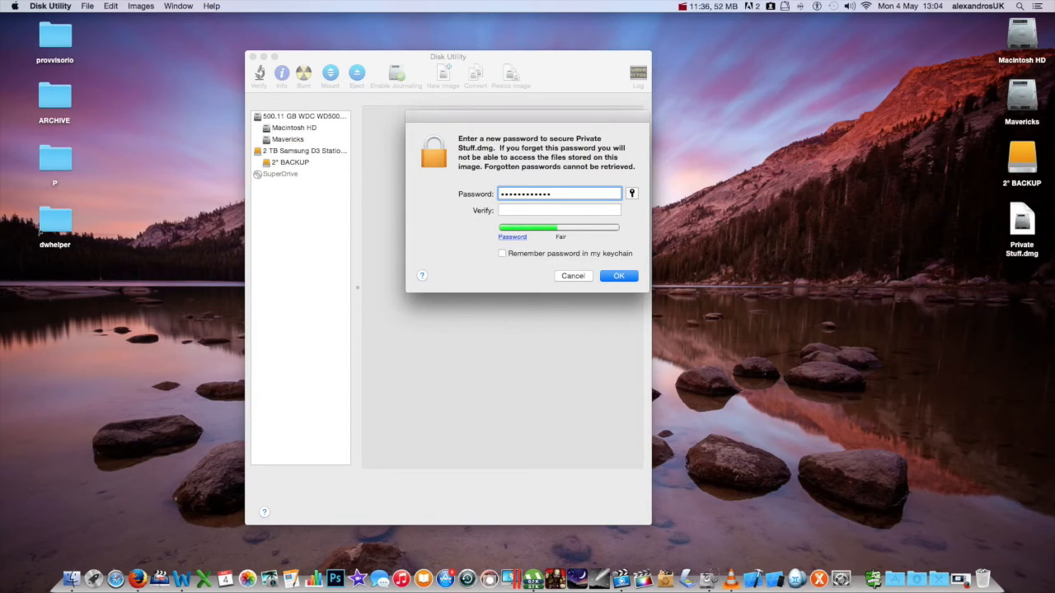
{"action": "key", "text": "BackSpace"}
{"action": "key", "text": "BackSpace"}
{"action": "key", "text": "BackSpace"}
{"action": "key", "text": "BackSpace"}
{"action": "key", "text": "BackSpace"}
{"action": "key", "text": "BackSpace"}
{"action": "key", "text": "BackSpace"}
{"action": "key", "text": "BackSpace"}
{"action": "key", "text": "BackSpace"}
{"action": "key", "text": "BackSpace"}
{"action": "key", "text": "BackSpace"}
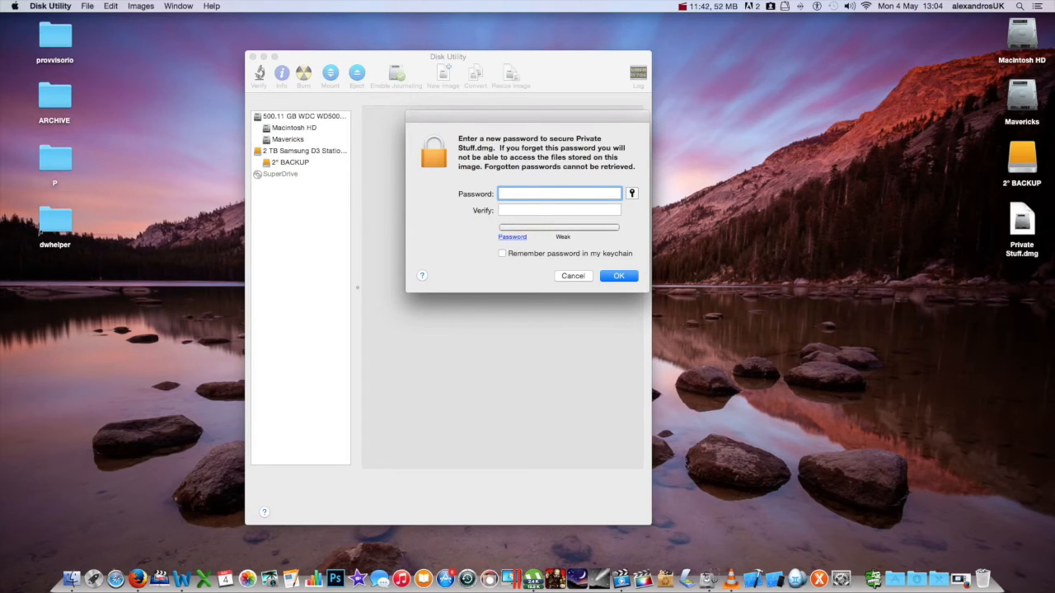
{"action": "left_click", "coordinate": [632, 193]}
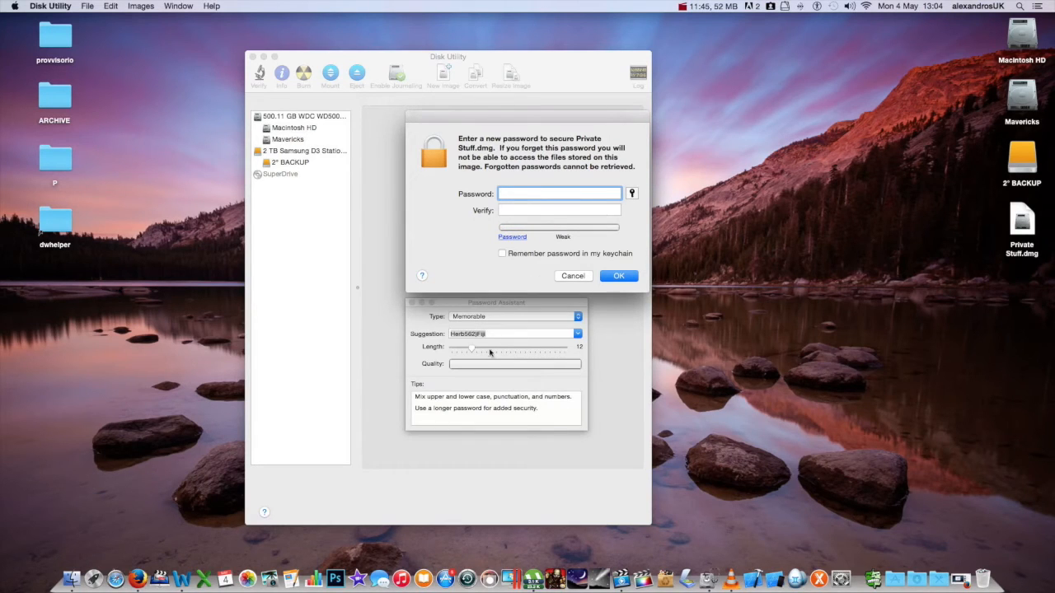
Step: Browse the suggested passwords without picking one, then close the Password Assistant
{"action": "left_click", "coordinate": [579, 334]}
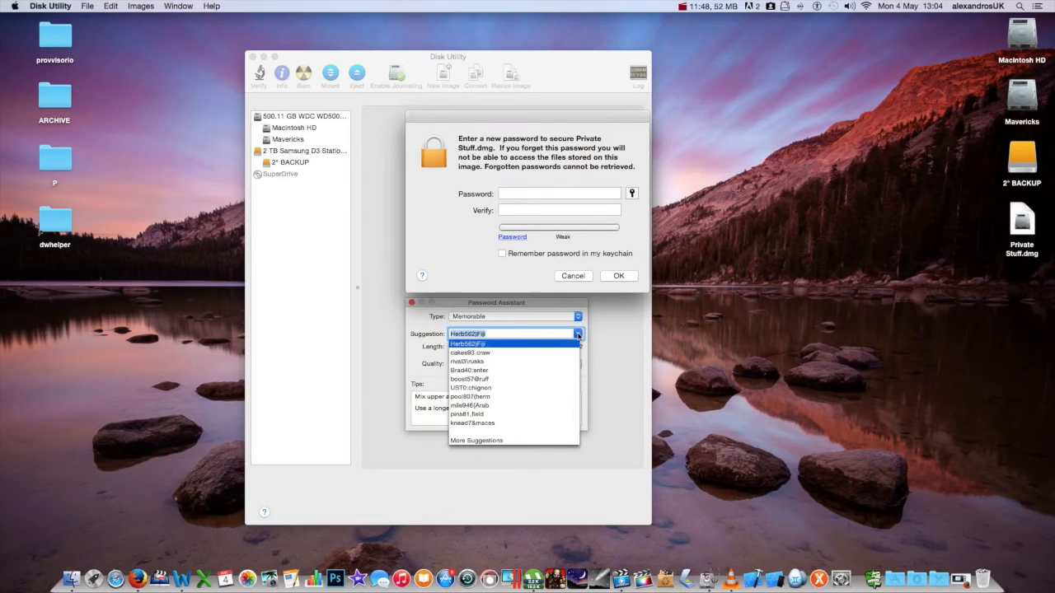
{"action": "left_click", "coordinate": [578, 335]}
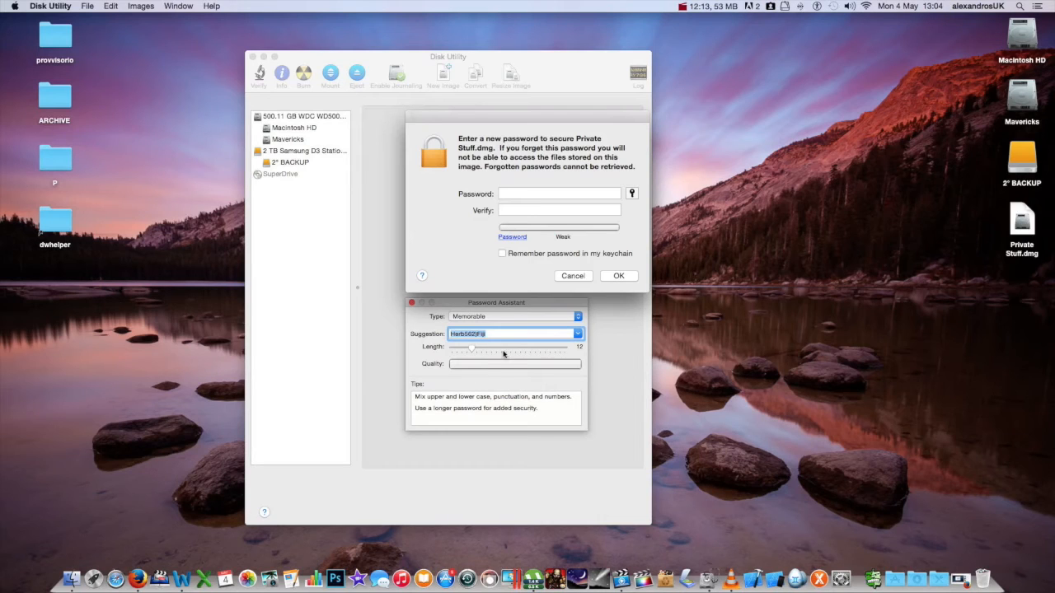
{"action": "left_click", "coordinate": [578, 333]}
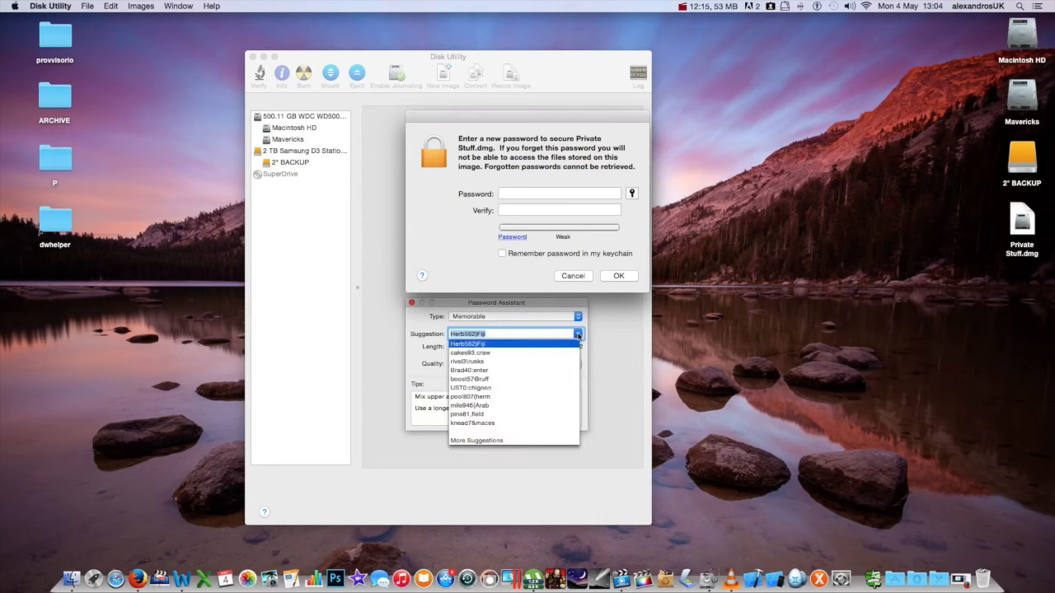
{"action": "left_click", "coordinate": [577, 333]}
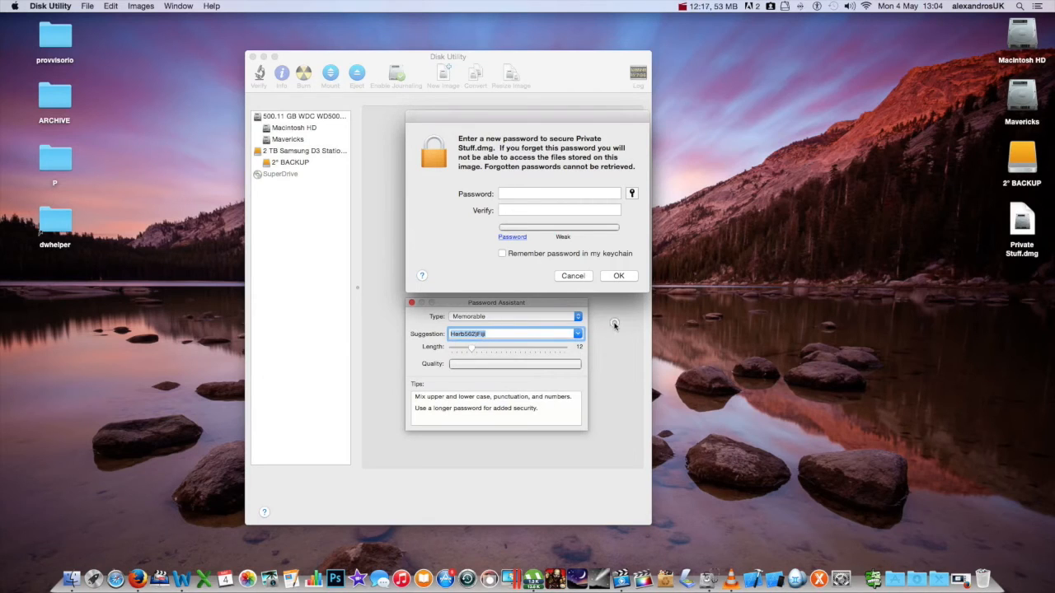
{"action": "left_click", "coordinate": [412, 303]}
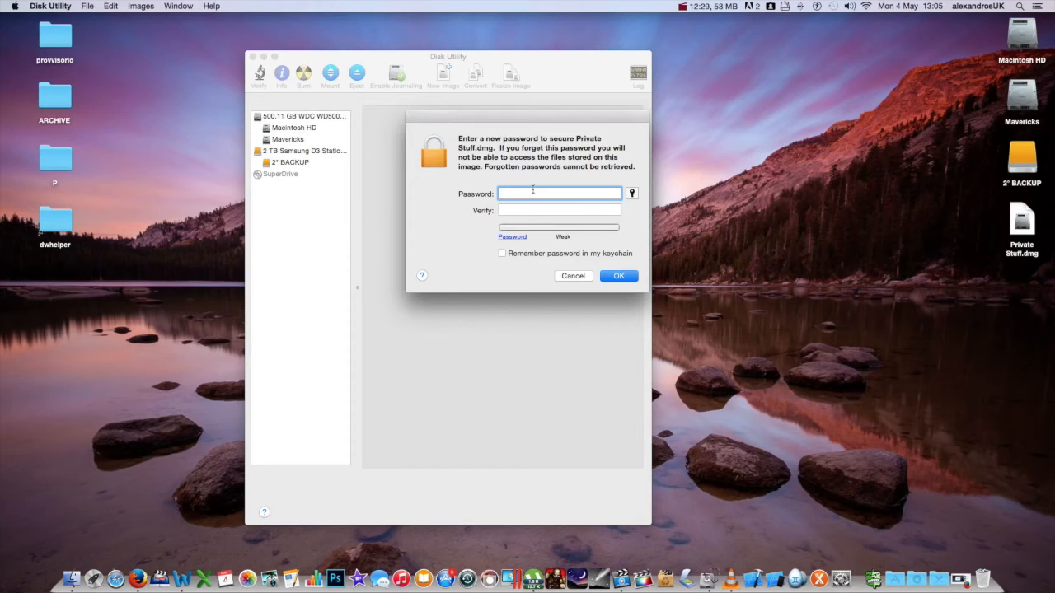
Step: Enter and verify the Private Stuff.dmg password and confirm to create the encrypted image
{"action": "type", "text": "•••••••••"}
{"action": "key", "text": "Tab"}
{"action": "type", "text": "•••••••••"}
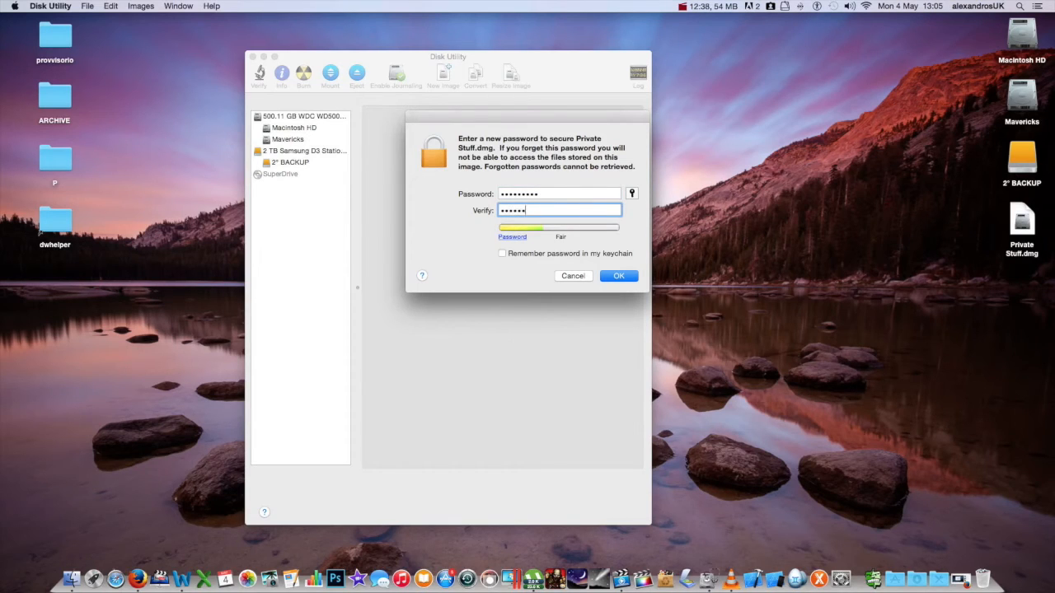
{"action": "left_click", "coordinate": [622, 277]}
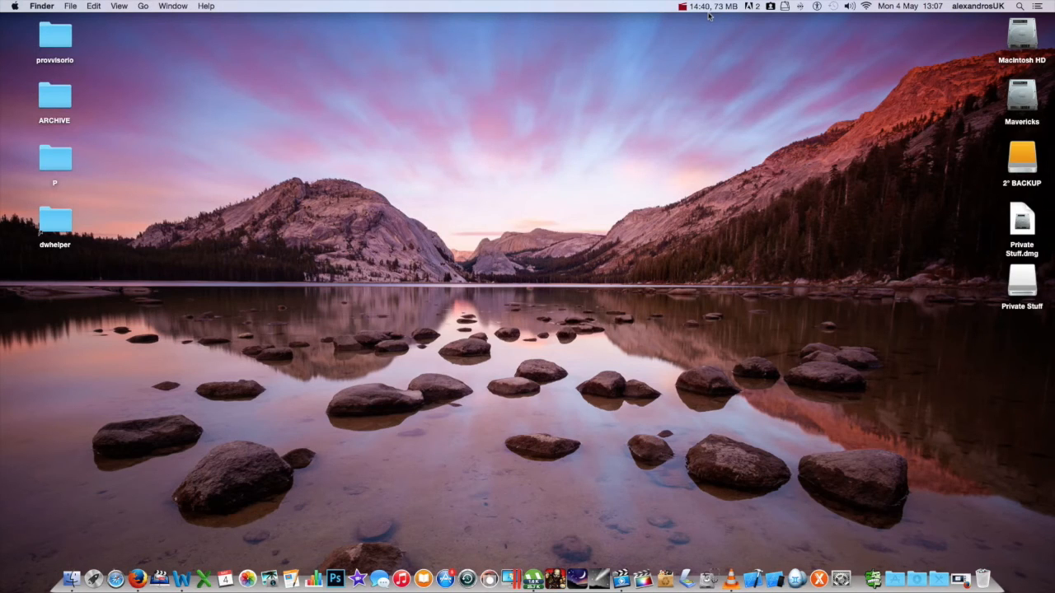
Step: Eject the mounted Private Stuff volume, then place Private Stuff.dmg beneath the folders on the left
{"action": "left_click", "coordinate": [1026, 278]}
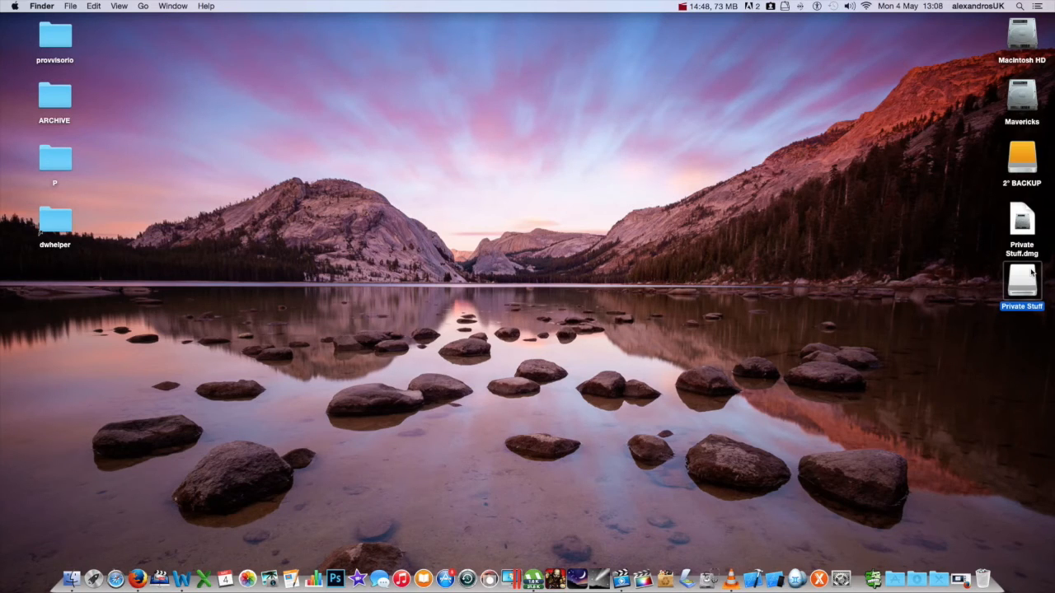
{"action": "left_click", "coordinate": [1003, 281]}
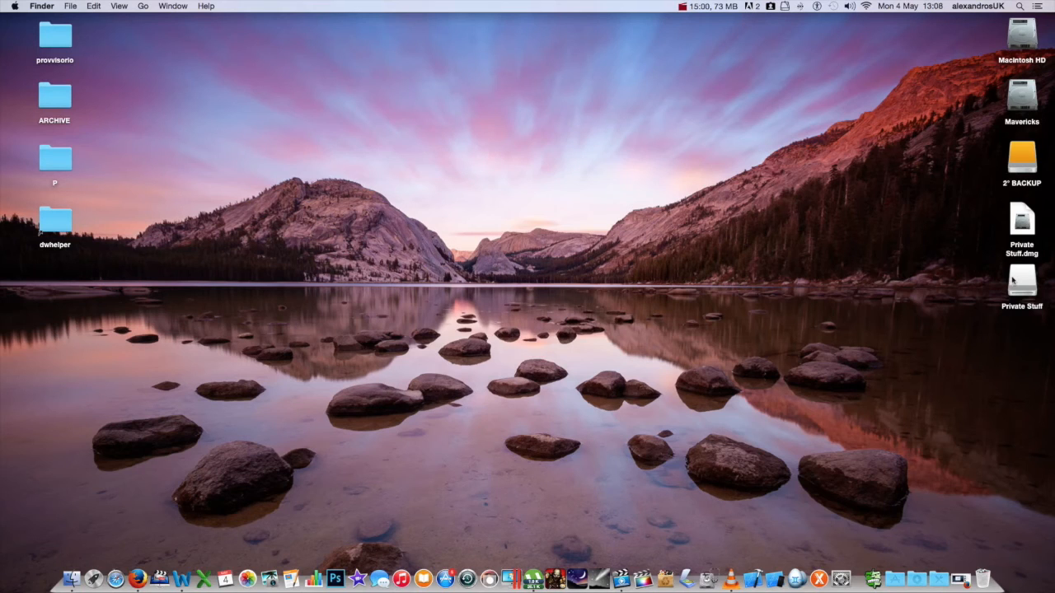
{"action": "right_click", "coordinate": [1017, 281]}
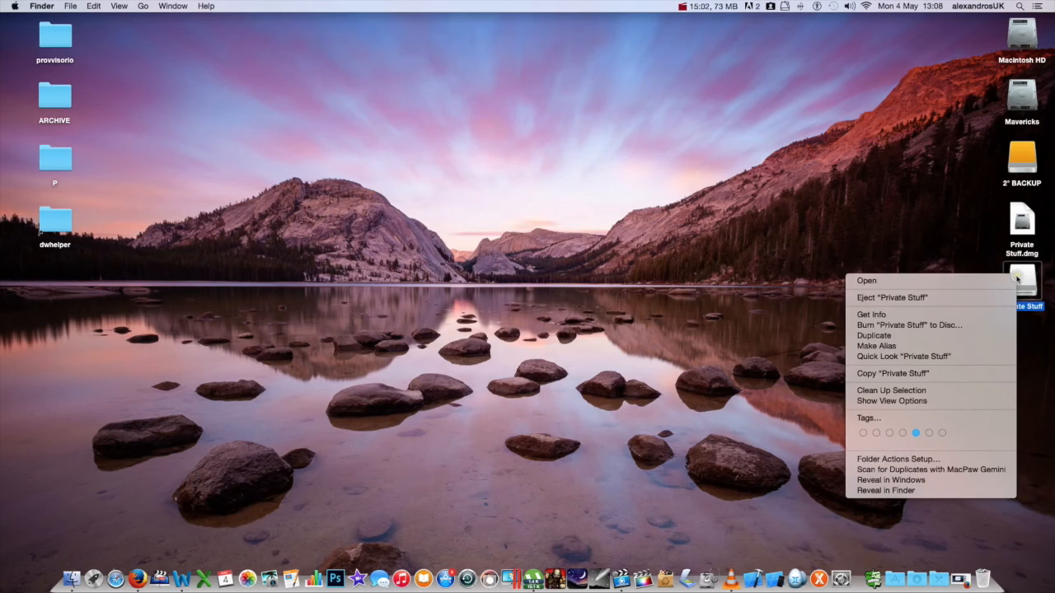
{"action": "left_click", "coordinate": [998, 298]}
{"action": "left_click_drag", "start_coordinate": [1011, 290], "coordinate": [986, 574]}
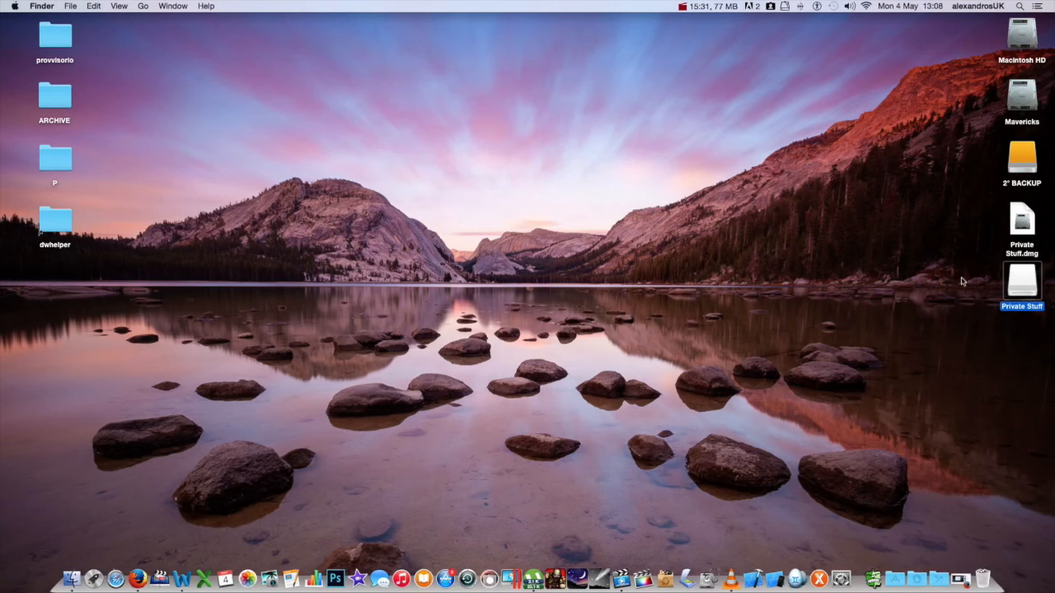
{"action": "left_click_drag", "start_coordinate": [1018, 221], "coordinate": [81, 290]}
{"action": "left_click", "coordinate": [83, 289]}
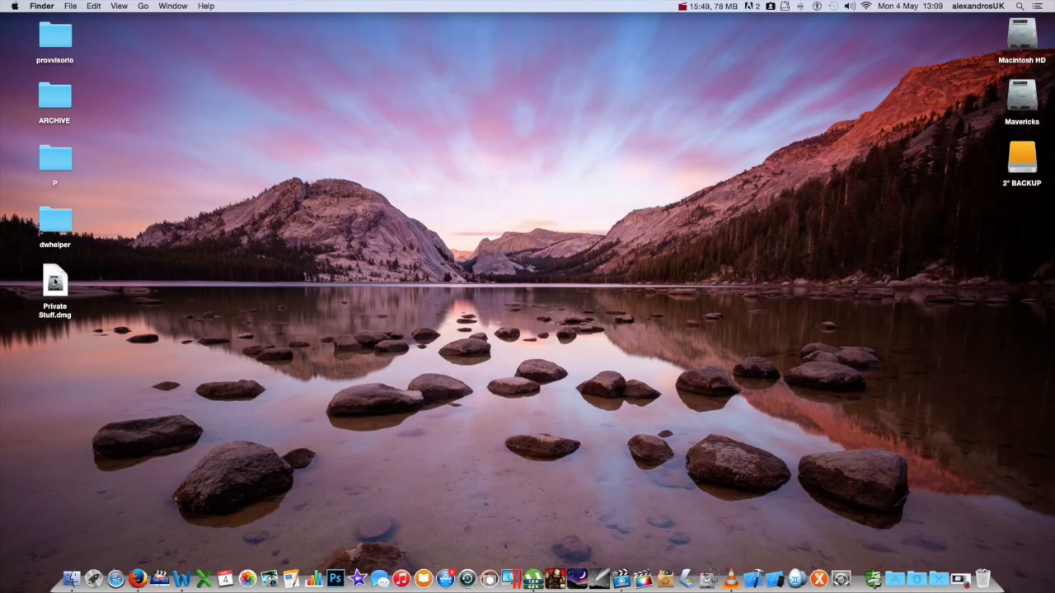
Step: Mount Private Stuff.dmg with its password and open the empty Private Stuff volume
{"action": "double_click", "coordinate": [54, 283]}
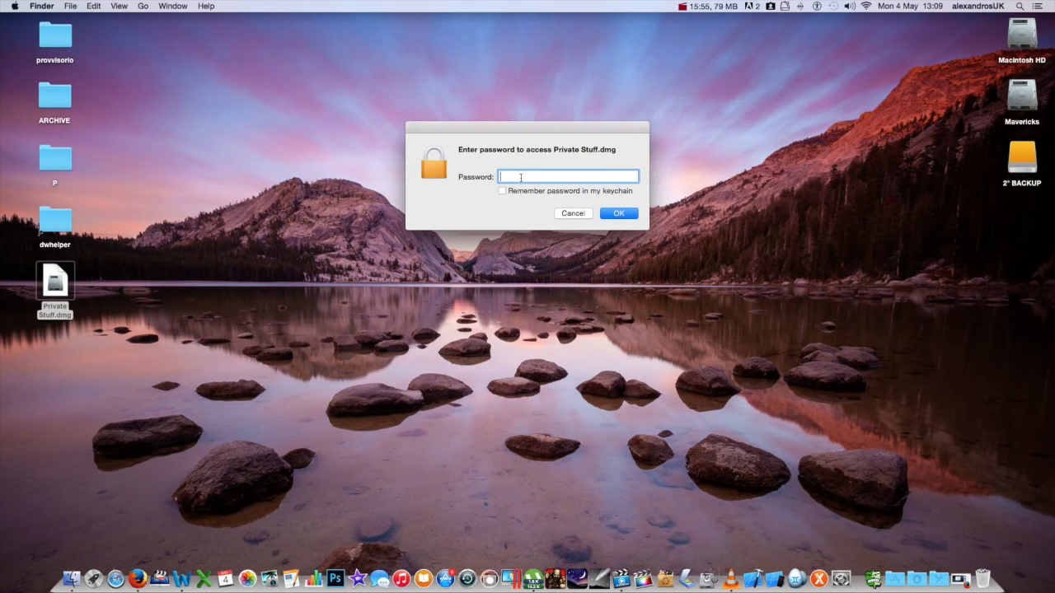
{"action": "type", "text": "•••••••••"}
{"action": "left_click", "coordinate": [619, 213]}
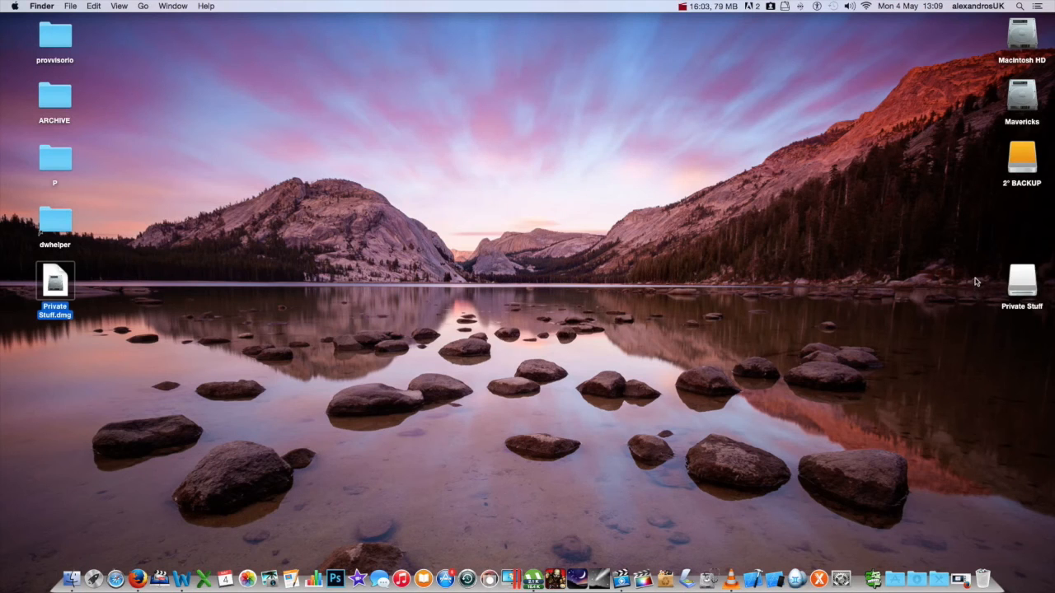
{"action": "double_click", "coordinate": [1022, 281]}
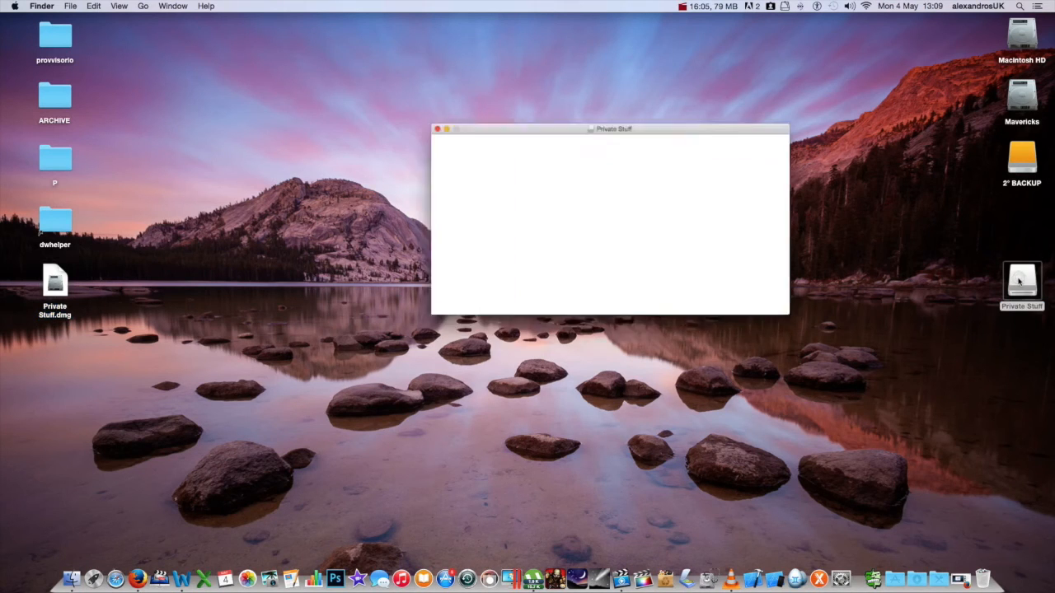
Step: Make a new untitled folder on the desktop and copy it into the Private Stuff window
{"action": "left_click_drag", "start_coordinate": [633, 104], "coordinate": [558, 107]}
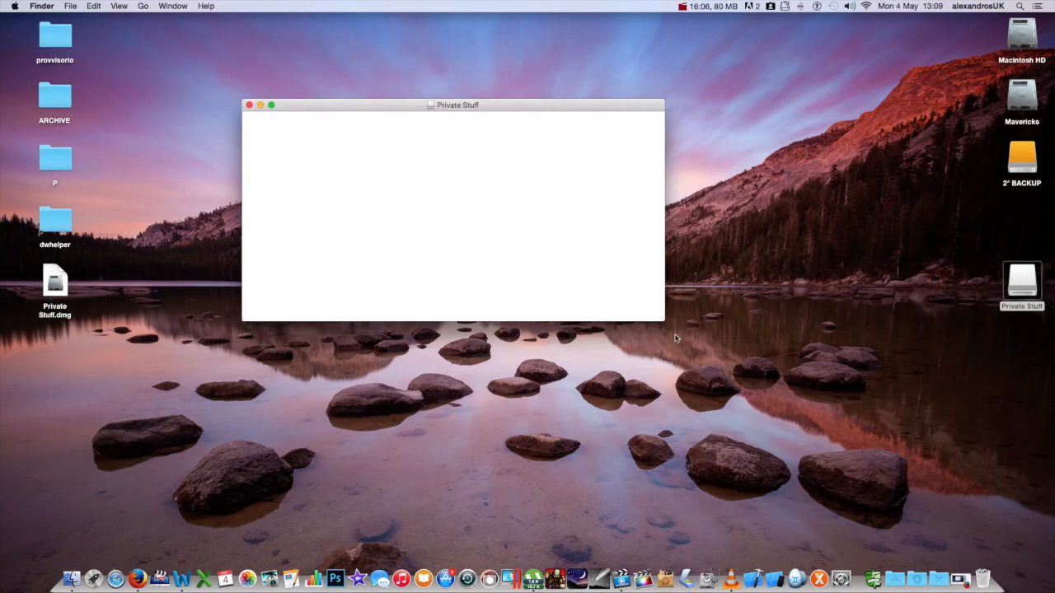
{"action": "left_click_drag", "start_coordinate": [661, 319], "coordinate": [678, 429]}
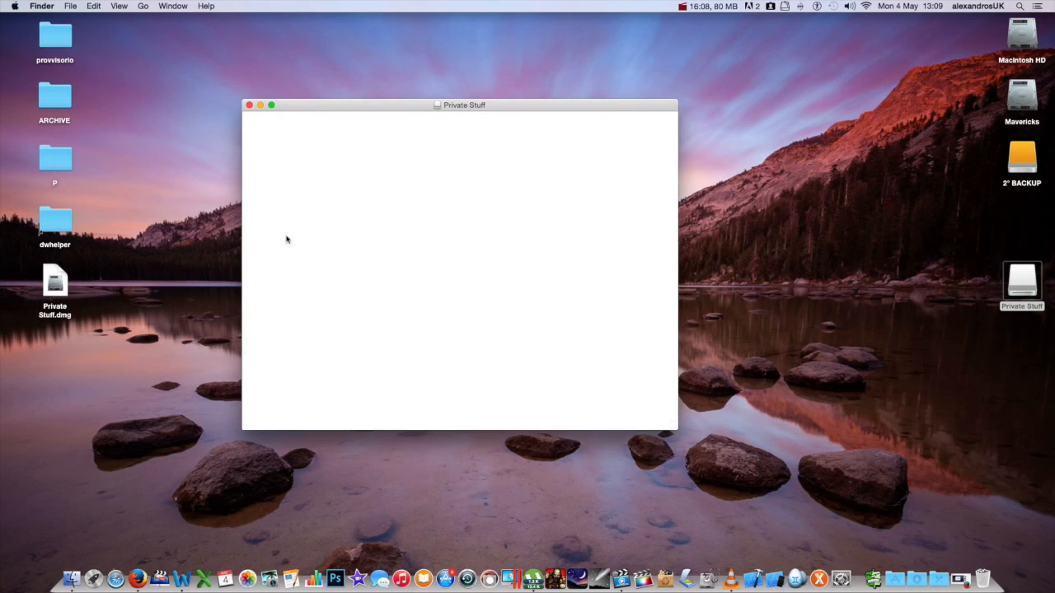
{"action": "right_click", "coordinate": [750, 187]}
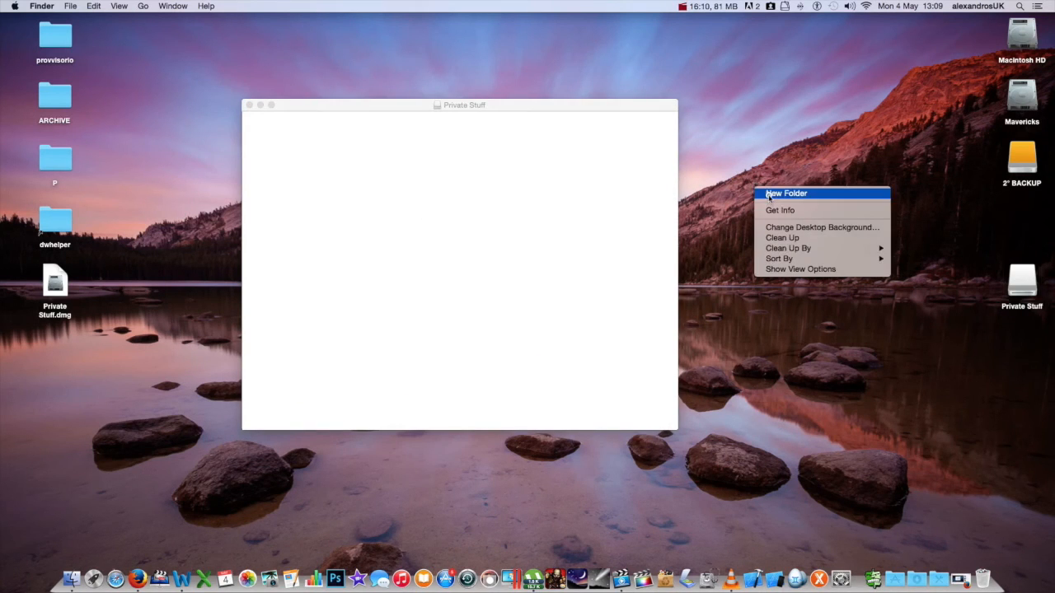
{"action": "left_click", "coordinate": [828, 193]}
{"action": "key", "text": "Return"}
{"action": "left_click_drag", "start_coordinate": [796, 219], "coordinate": [508, 212]}
Step: Move the leftover desktop untitled folder to the Trash
{"action": "right_click", "coordinate": [779, 214]}
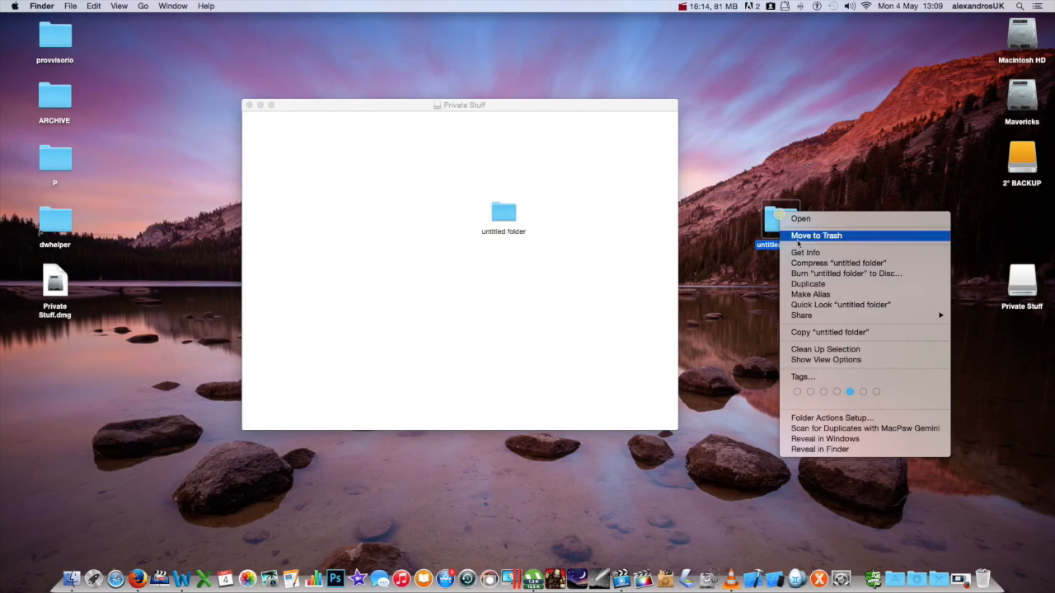
{"action": "left_click", "coordinate": [803, 237]}
{"action": "right_click", "coordinate": [748, 218]}
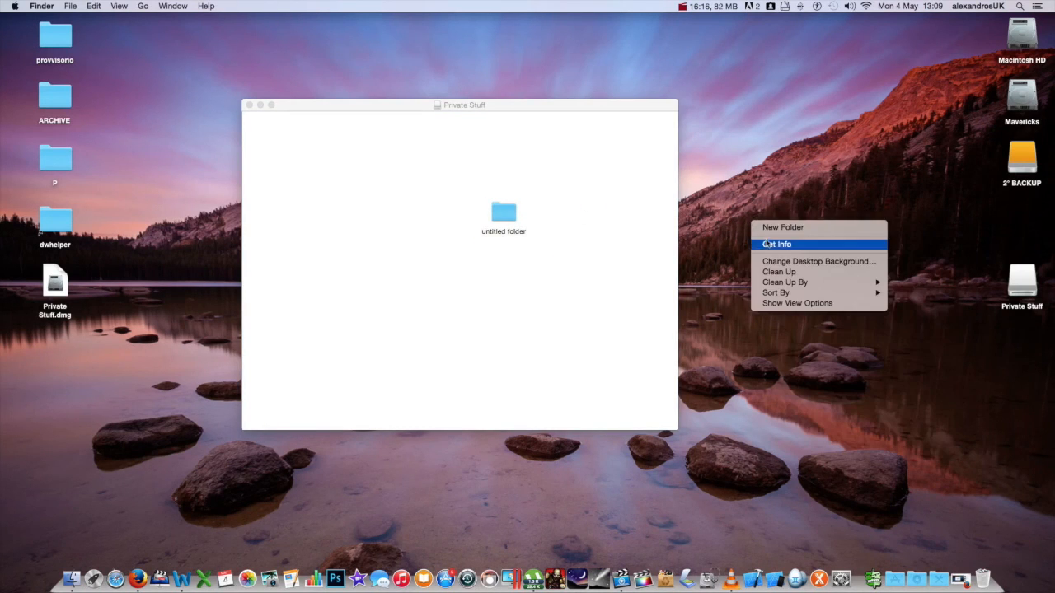
{"action": "left_click", "coordinate": [717, 198]}
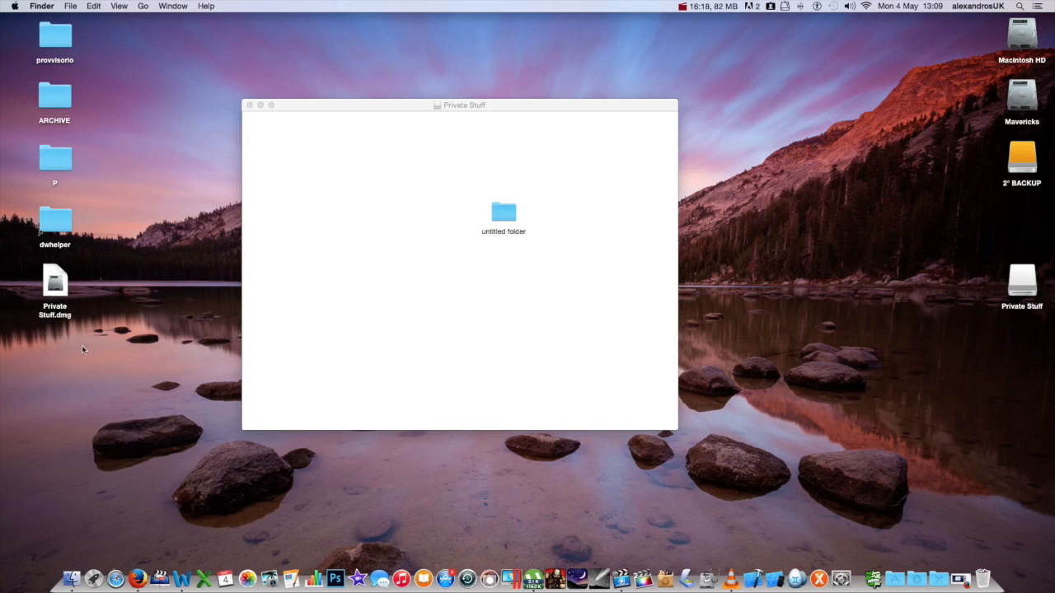
Step: Check the untitled folder inside Private Stuff, then close the folder and Private Stuff windows
{"action": "double_click", "coordinate": [503, 209]}
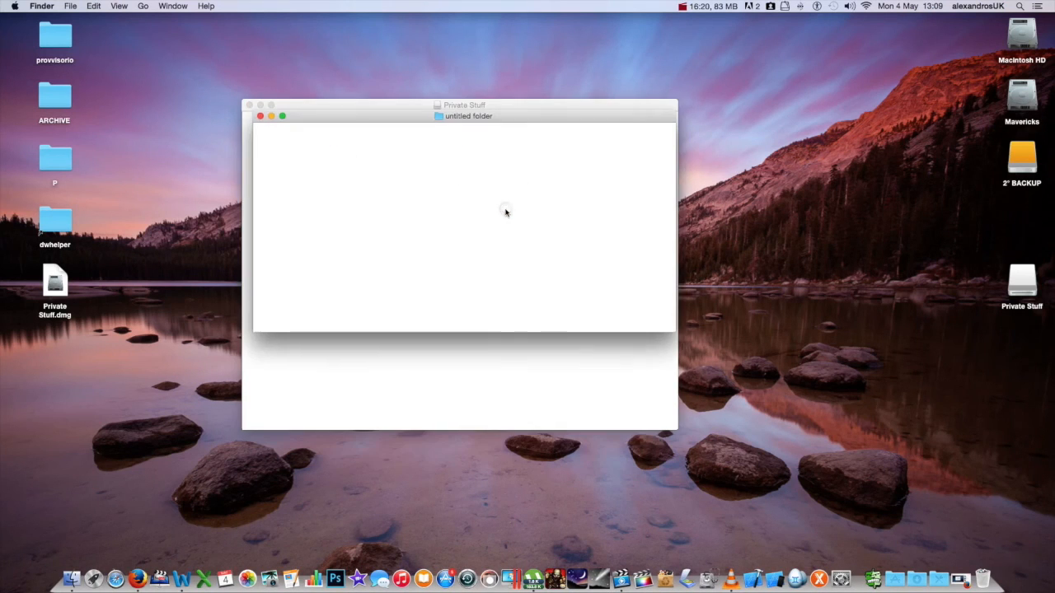
{"action": "left_click_drag", "start_coordinate": [409, 117], "coordinate": [505, 175]}
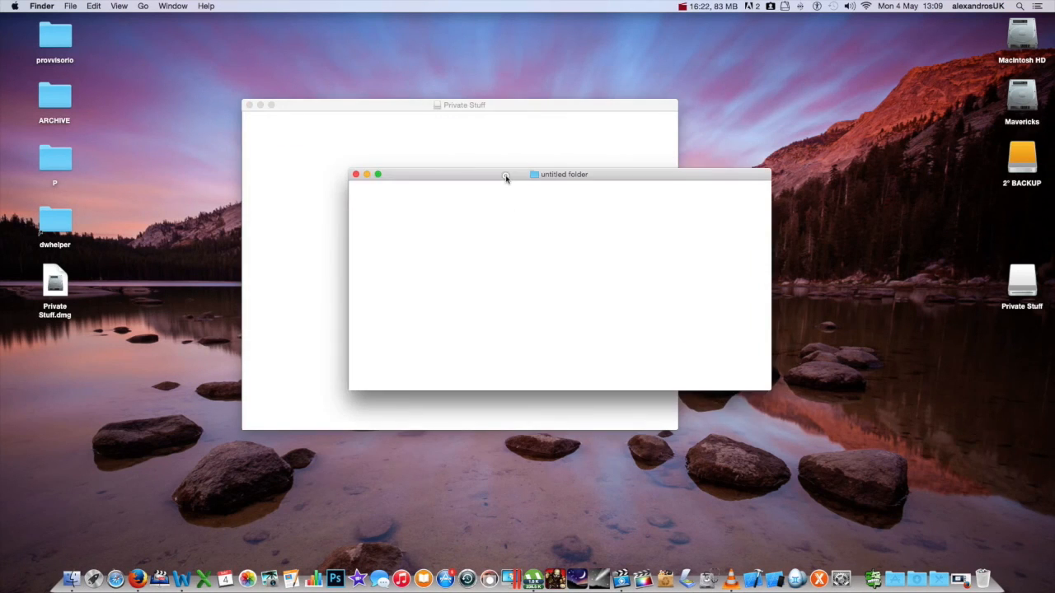
{"action": "left_click", "coordinate": [355, 174]}
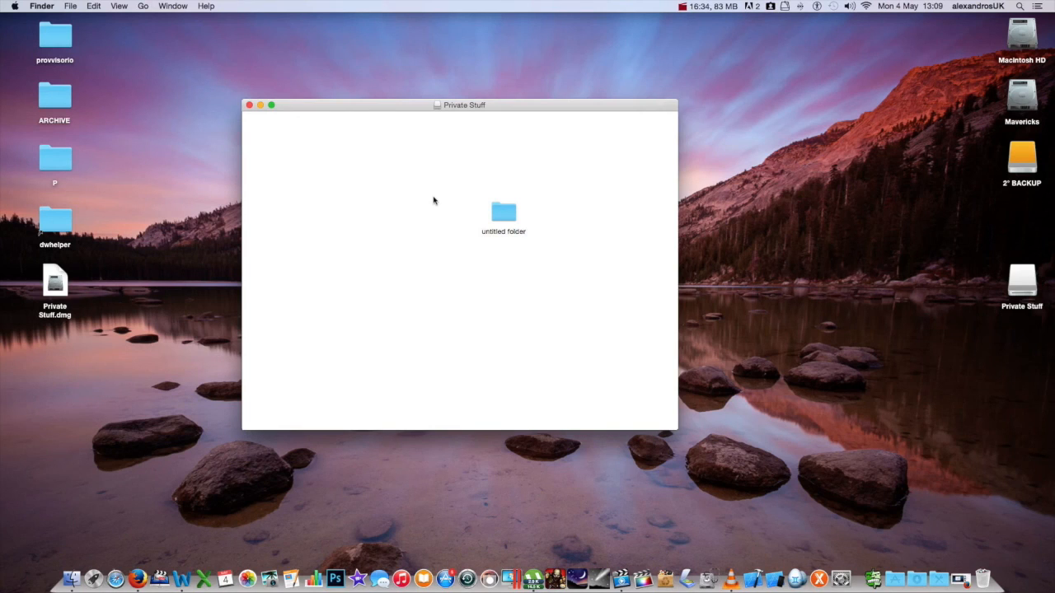
{"action": "left_click", "coordinate": [249, 104]}
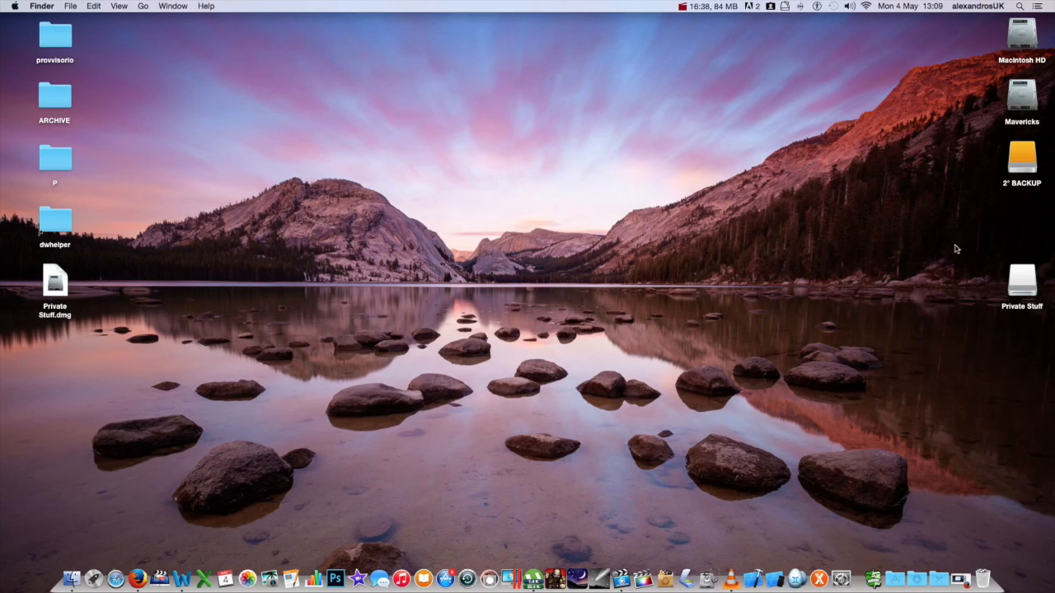
{"action": "right_click", "coordinate": [1035, 285]}
{"action": "left_click", "coordinate": [1013, 304]}
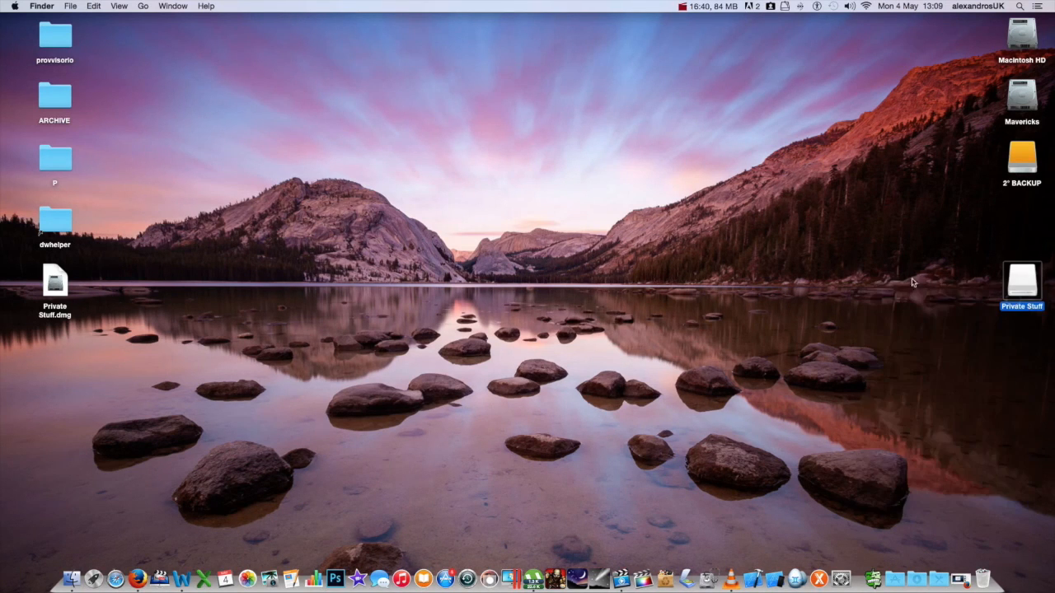